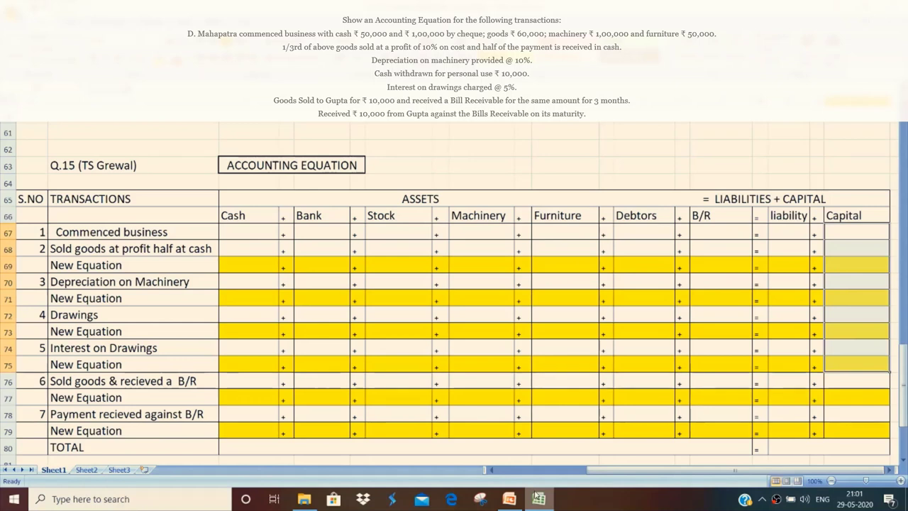
# Enter Cash 50,000, Bank 1,00,000 and Stock 60,000 in row 67.
pyautogui.click(235, 233)
pyautogui.write('50,')
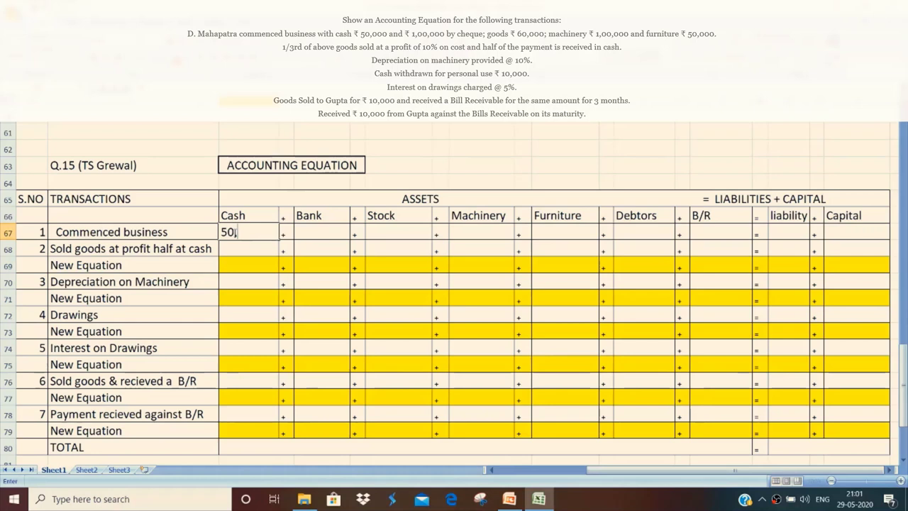
pyautogui.write('000')
pyautogui.press('Tab')
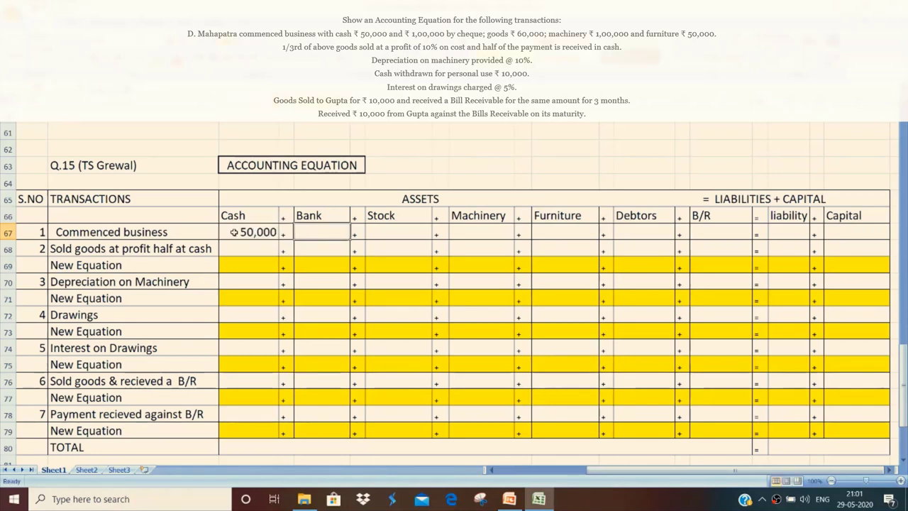
pyautogui.write('1,00,')
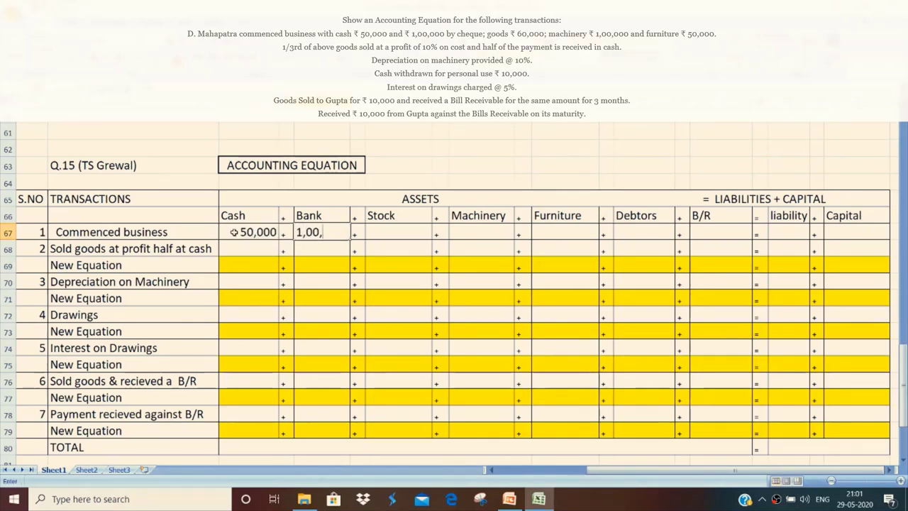
pyautogui.write('000')
pyautogui.press('Tab')
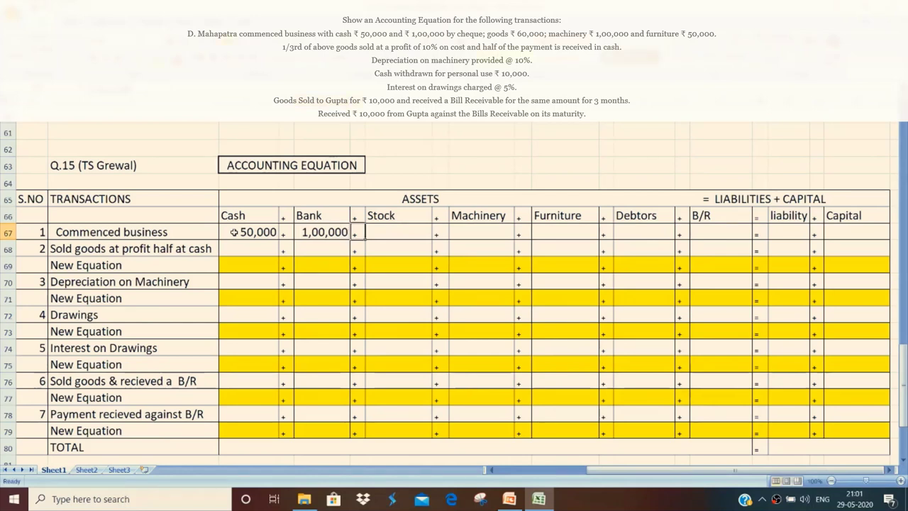
pyautogui.press('Tab')
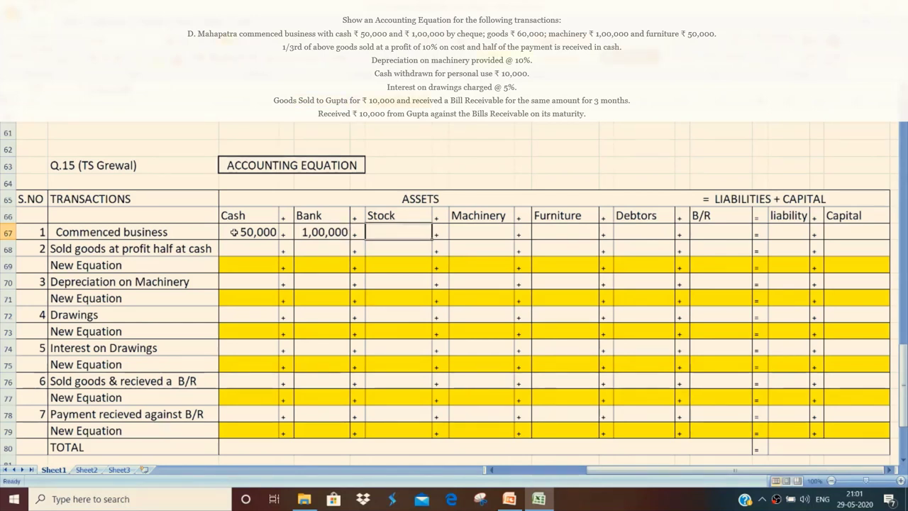
pyautogui.write('60,000')
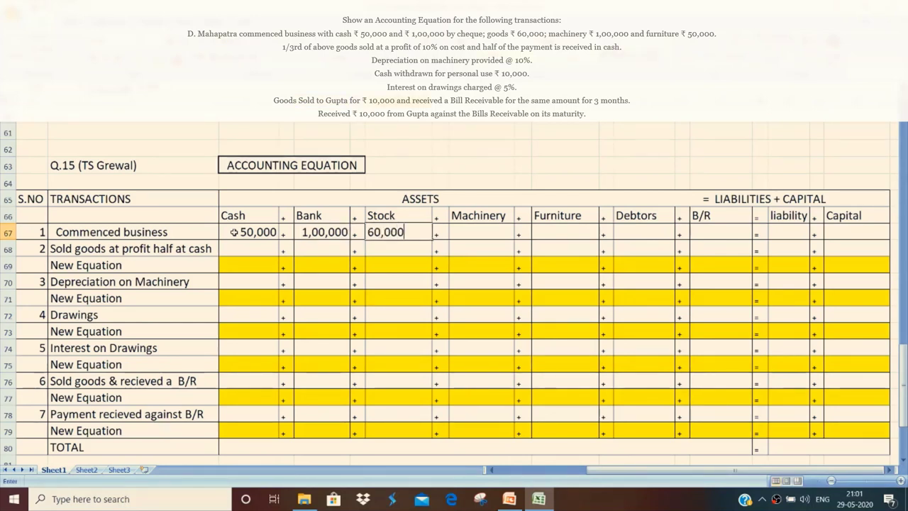
# Enter Machinery 1,00,000, Furniture 50,000 and Capital 3,60,000 in row 67.
pyautogui.press('Tab')
pyautogui.press('Tab')
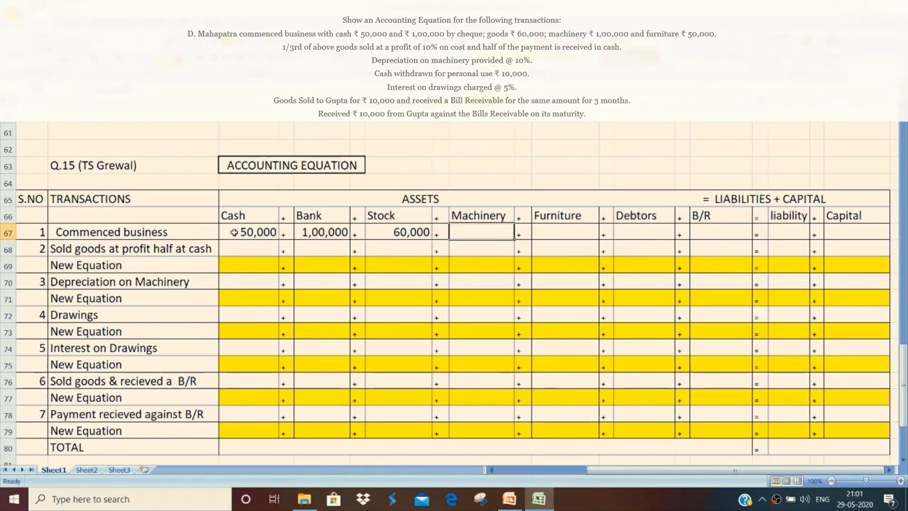
pyautogui.write('1')
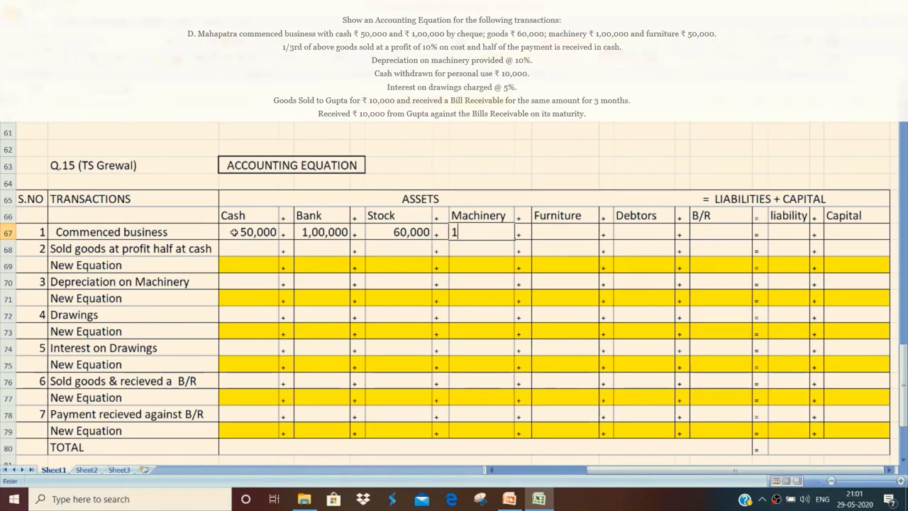
pyautogui.write(',00,000')
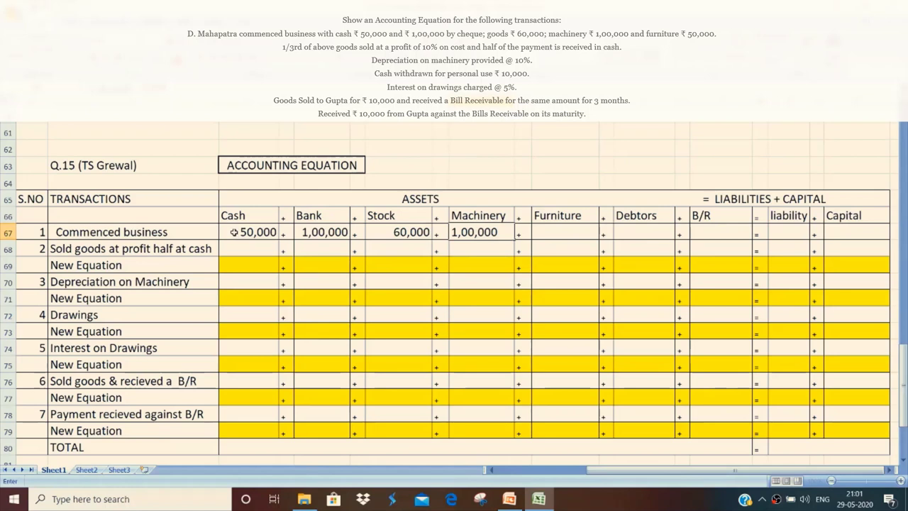
pyautogui.press('Tab')
pyautogui.press('Tab')
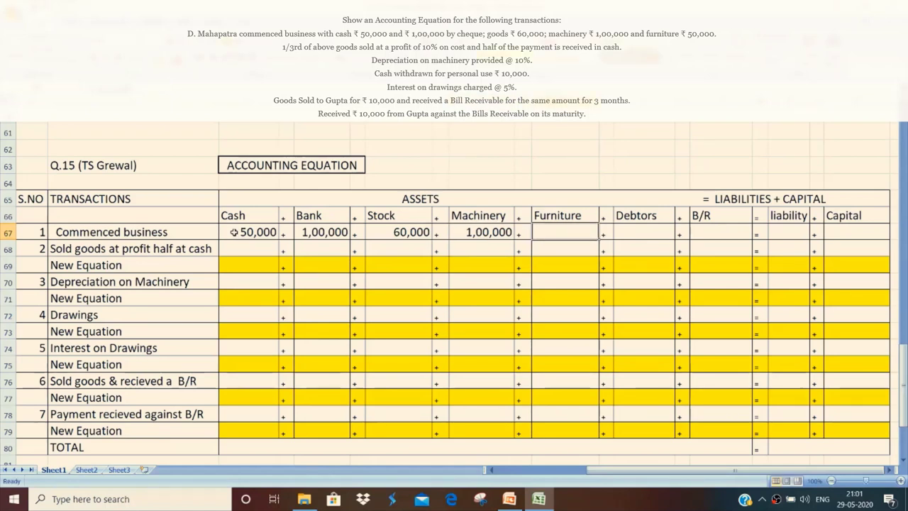
pyautogui.write('50,00')
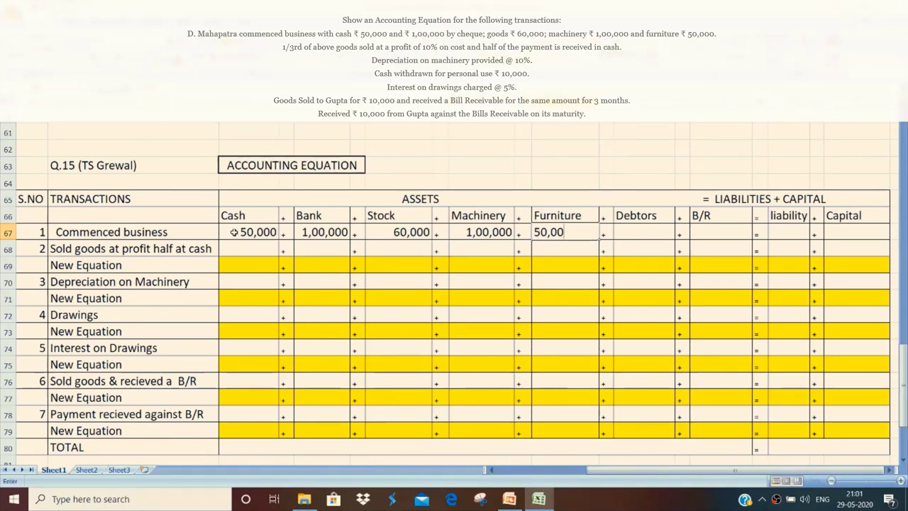
pyautogui.write('0')
pyautogui.press('Tab')
pyautogui.press('Tab')
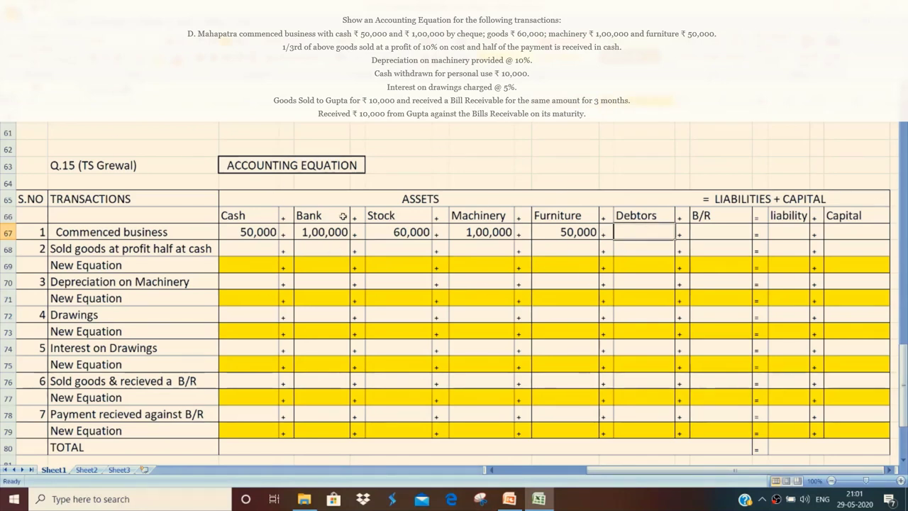
pyautogui.press('Tab')
pyautogui.press('Tab')
pyautogui.press('Tab')
pyautogui.press('Tab')
pyautogui.press('Tab')
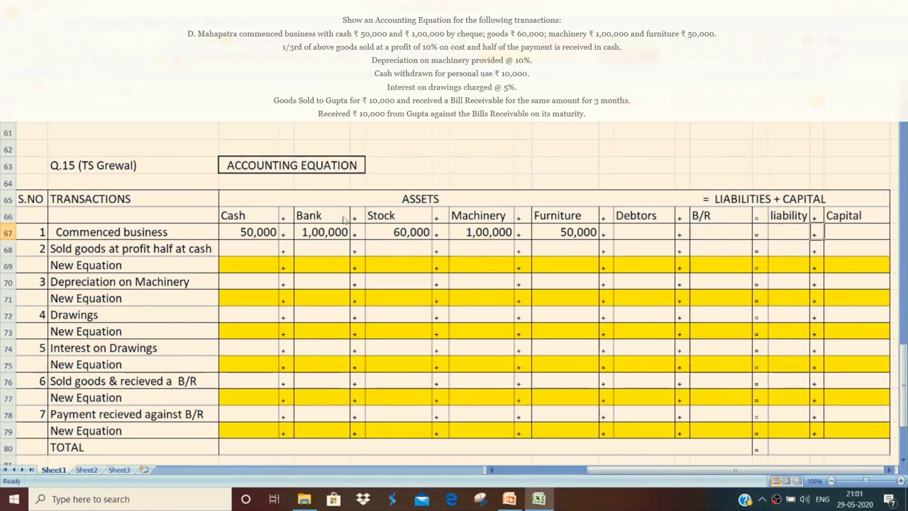
pyautogui.press('Tab')
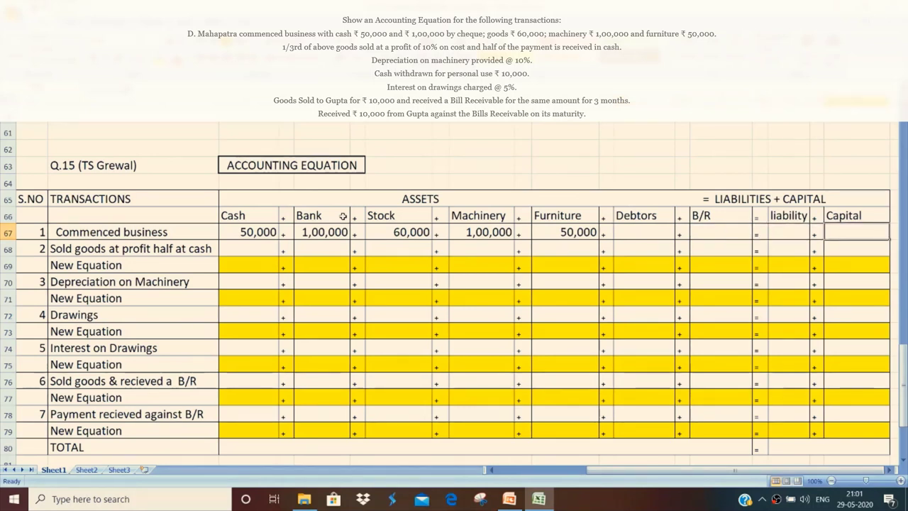
pyautogui.write('3,')
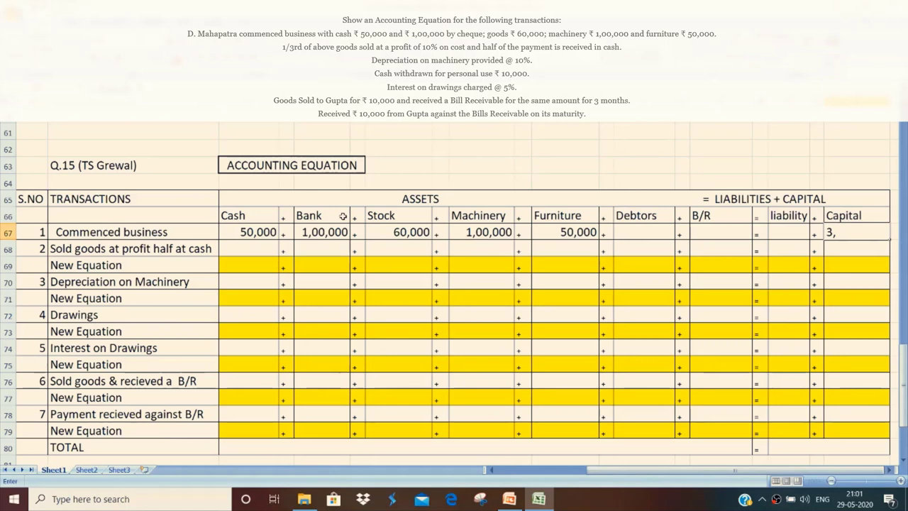
pyautogui.write('60,000')
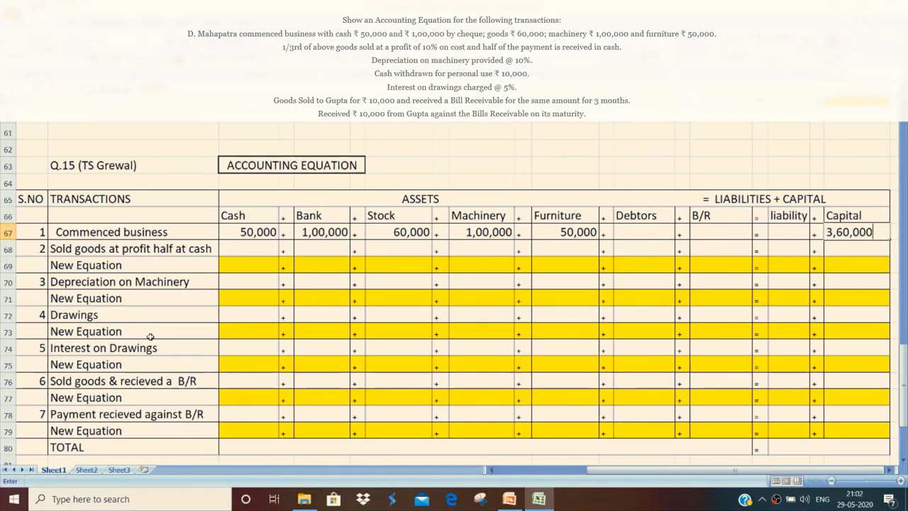
pyautogui.click(35, 450)
pyautogui.scroll(-1, 36, 449)
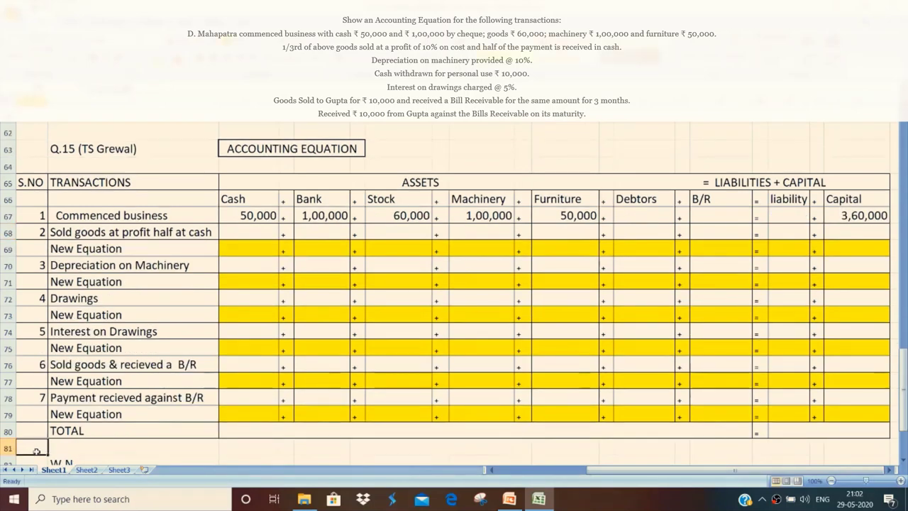
pyautogui.press('Down')
pyautogui.press('Down')
pyautogui.press('Down')
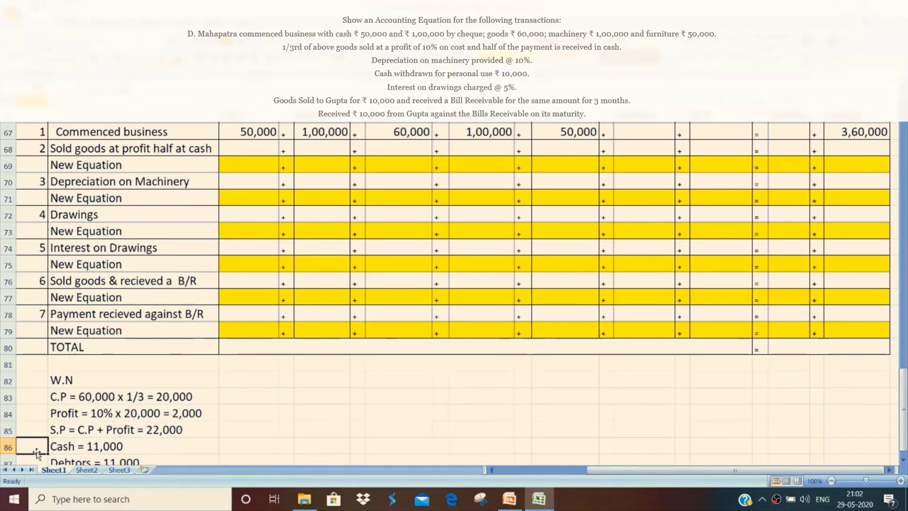
pyautogui.press('Down')
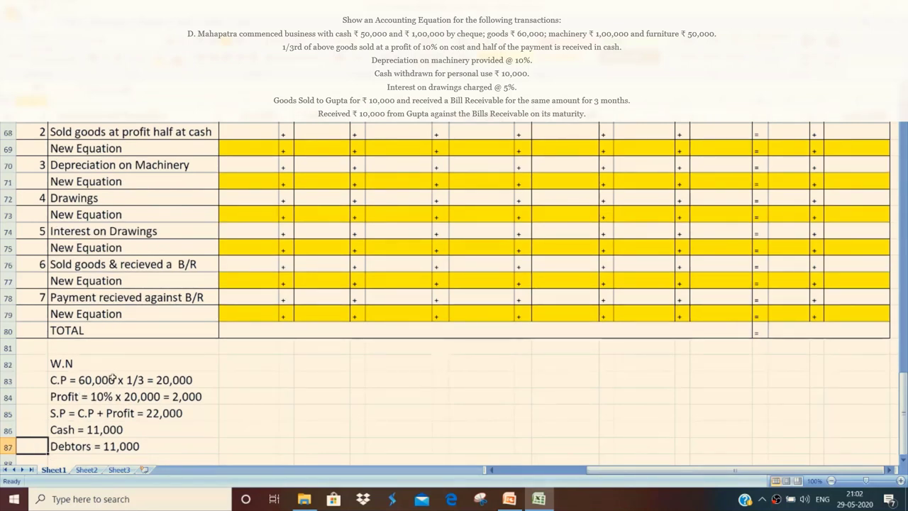
pyautogui.click(112, 378)
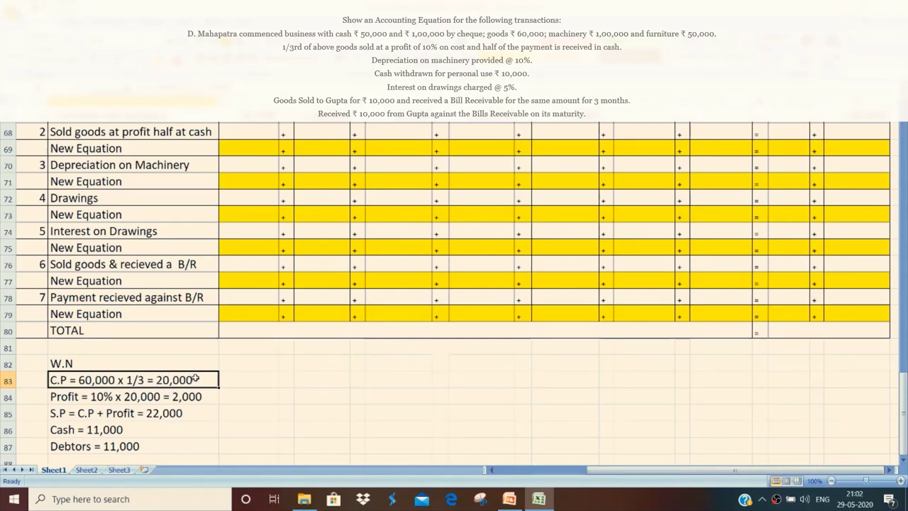
pyautogui.click(116, 397)
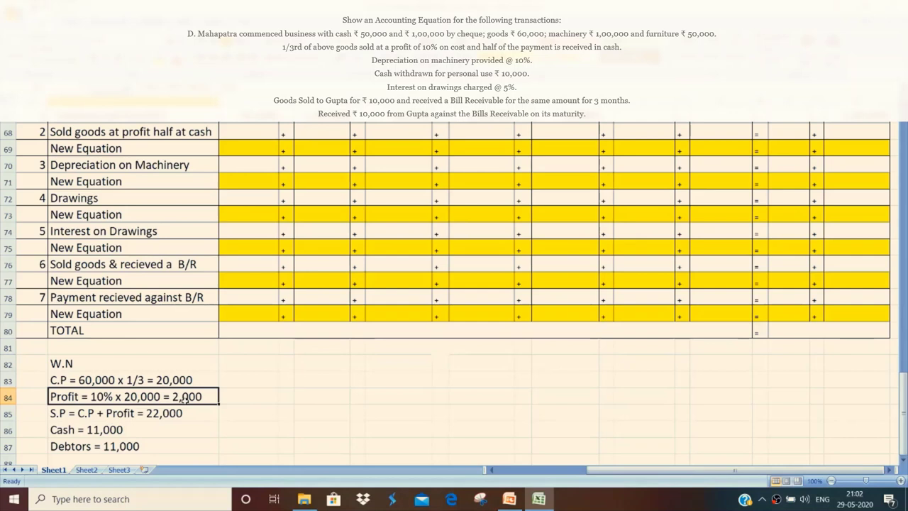
pyautogui.click(162, 414)
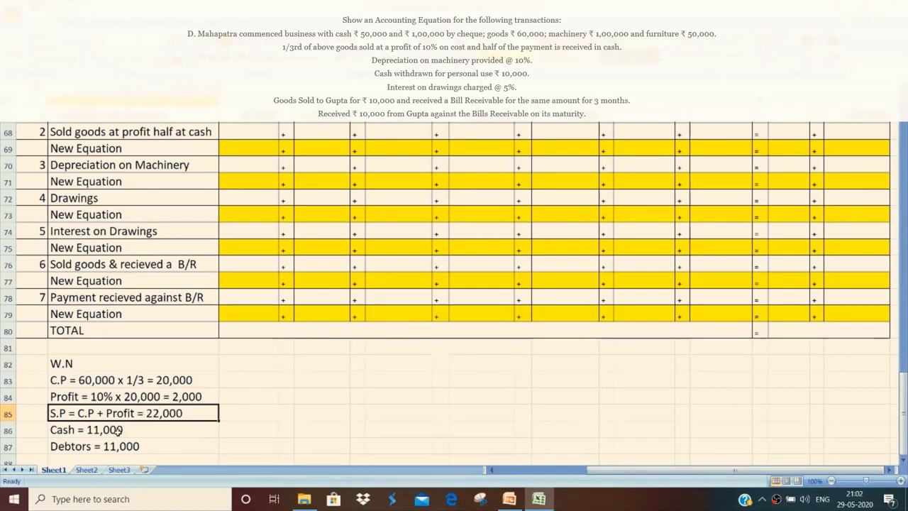
pyautogui.press('Up')
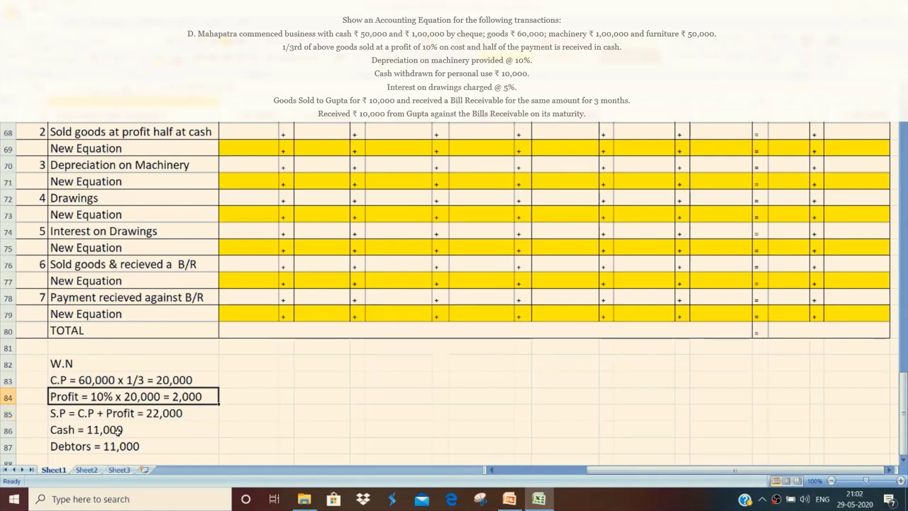
pyautogui.press('Up')
pyautogui.press('Up')
pyautogui.press('Up')
pyautogui.press('Up')
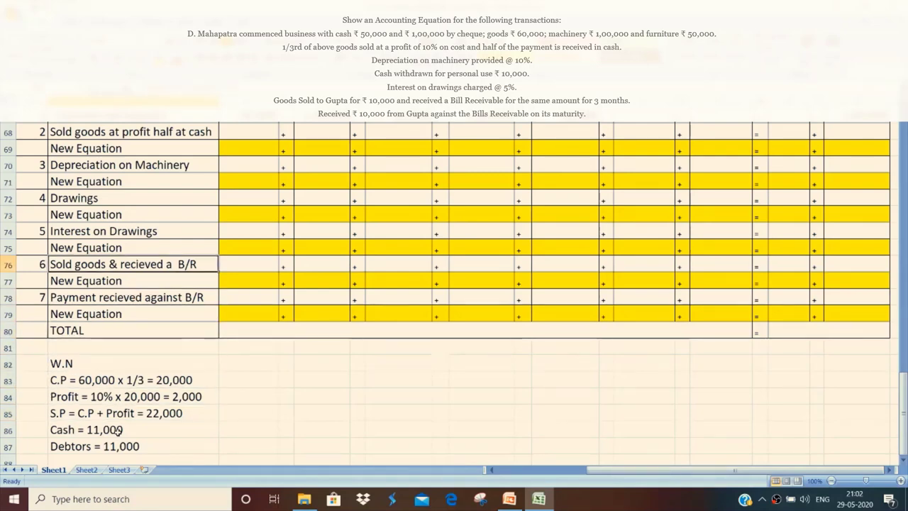
pyautogui.scroll(3, 118, 430)
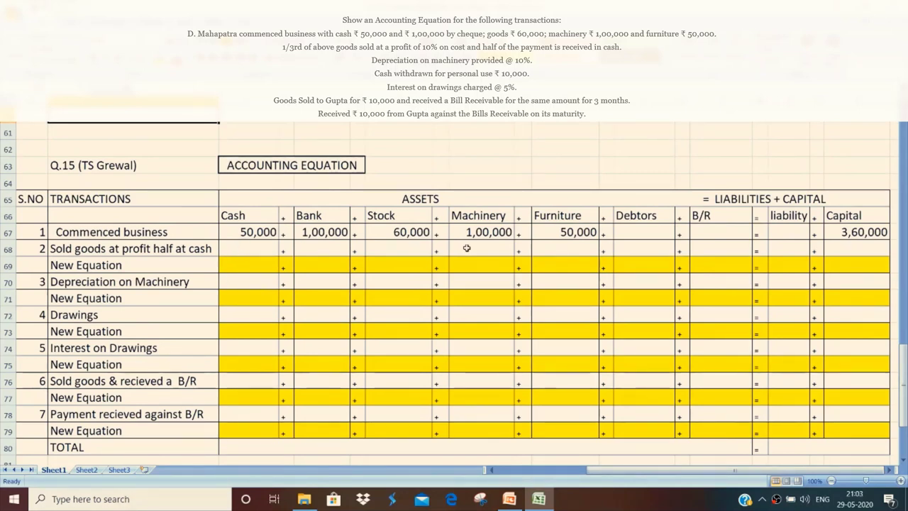
# Record transaction 2's Stock decrease (20,000) and Capital gain of 2,000 in row 68.
pyautogui.click(393, 248)
pyautogui.write('(')
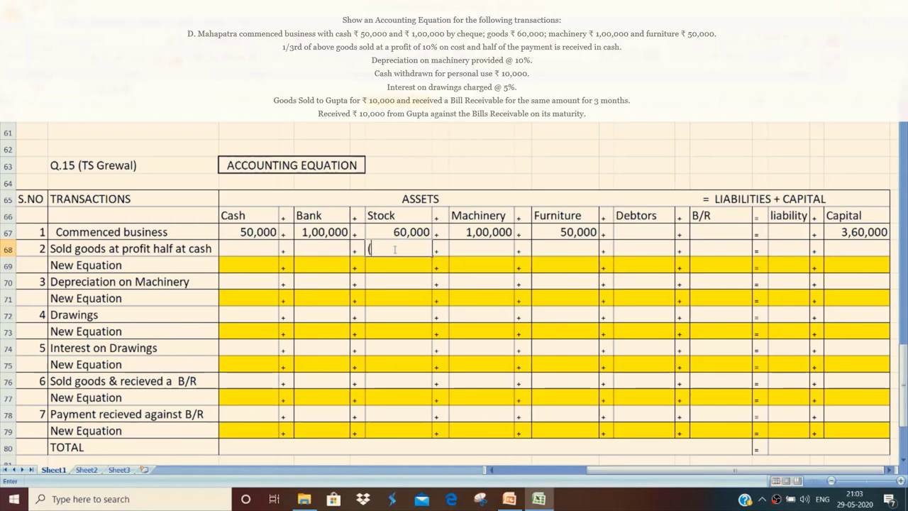
pyautogui.write('20,00')
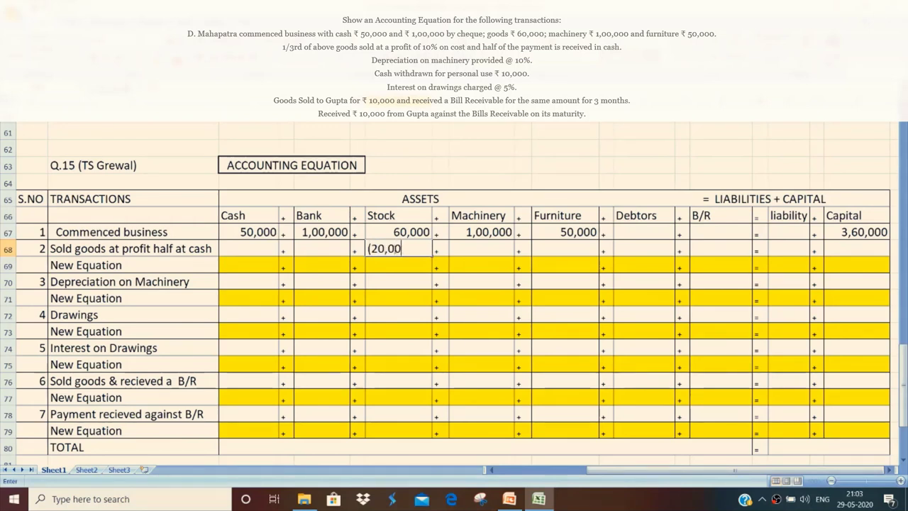
pyautogui.write('0)')
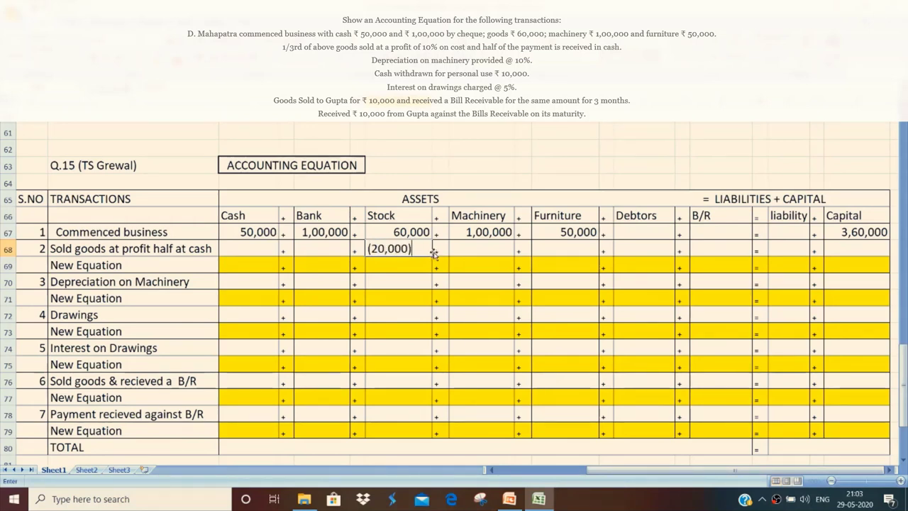
pyautogui.click(831, 248)
pyautogui.write('2,0')
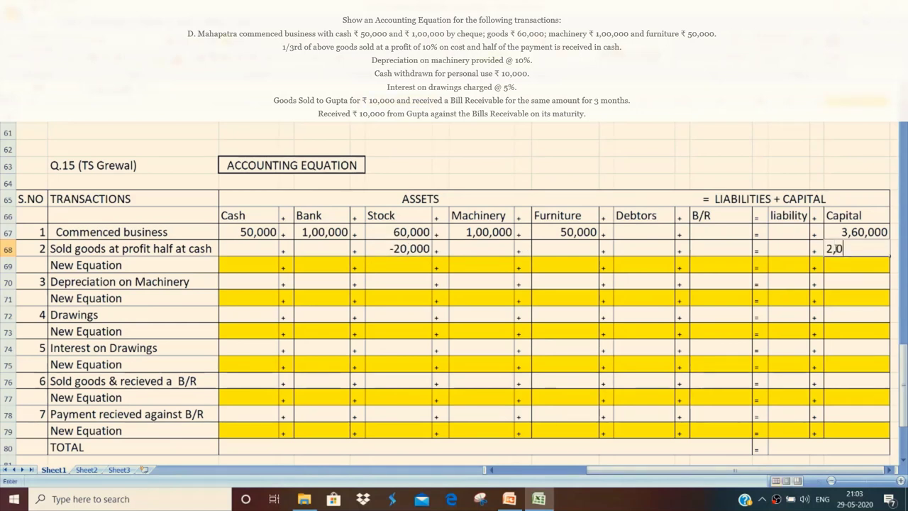
pyautogui.write('00')
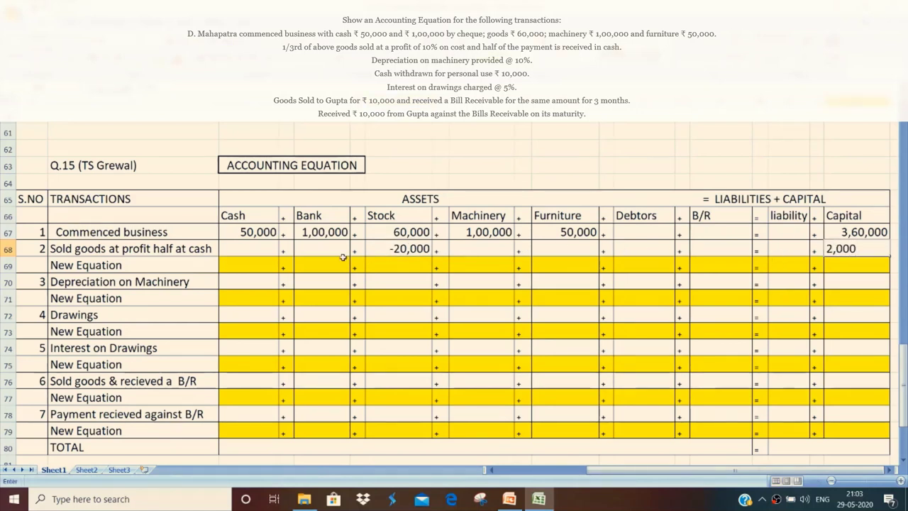
# Enter 11,000 under both Cash and Debtors in row 68.
pyautogui.click(268, 248)
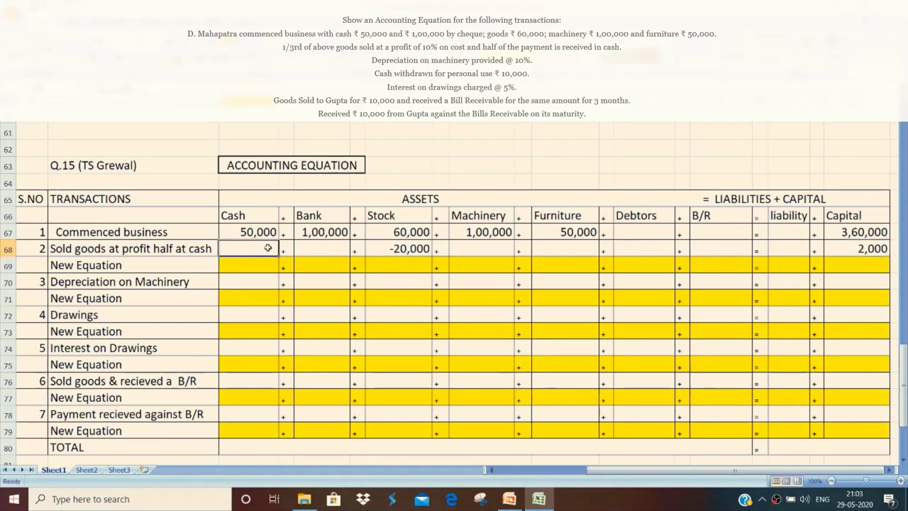
pyautogui.write('11,000')
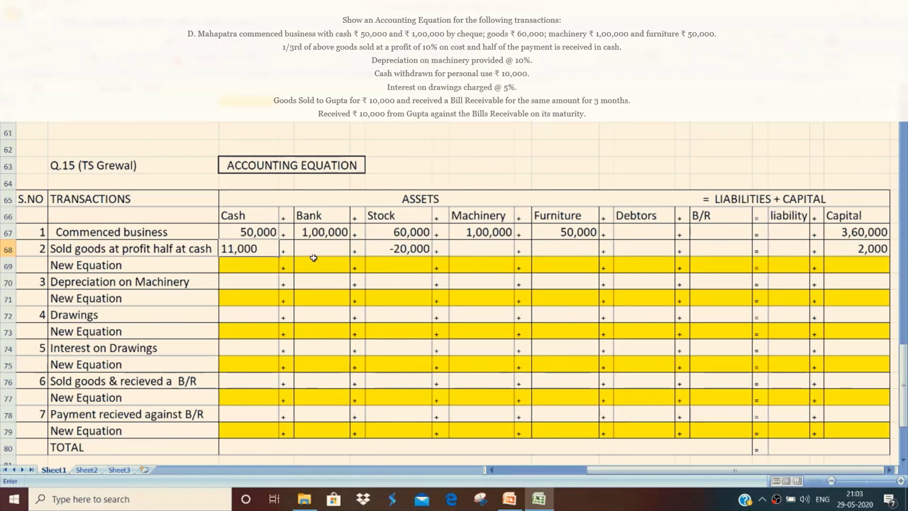
pyautogui.click(642, 247)
pyautogui.write('11,')
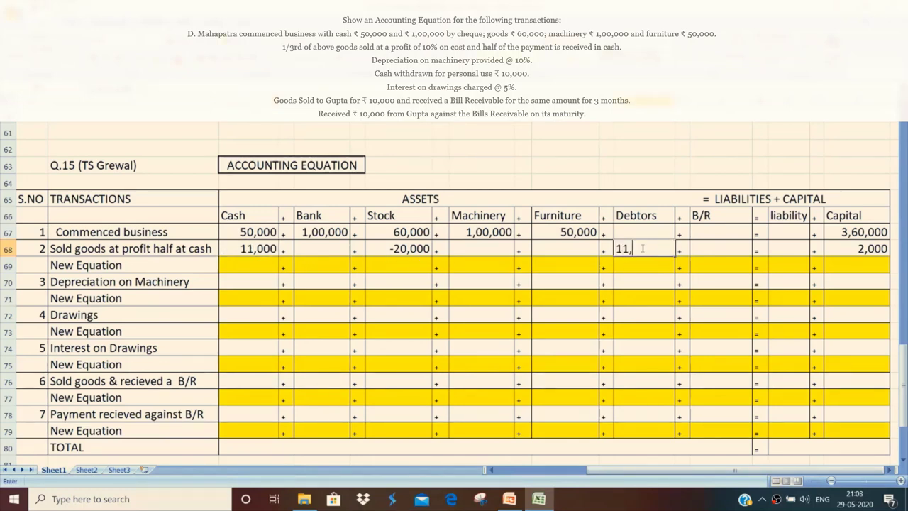
pyautogui.write('000')
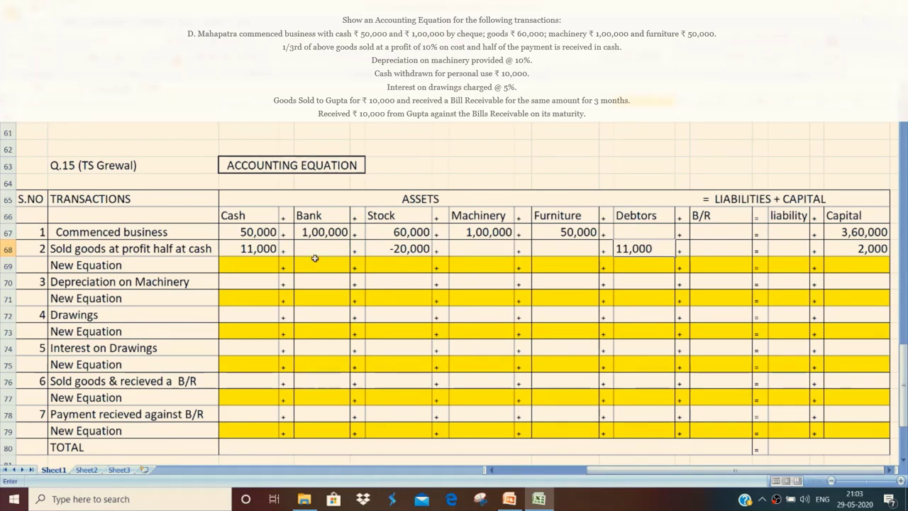
pyautogui.click(261, 262)
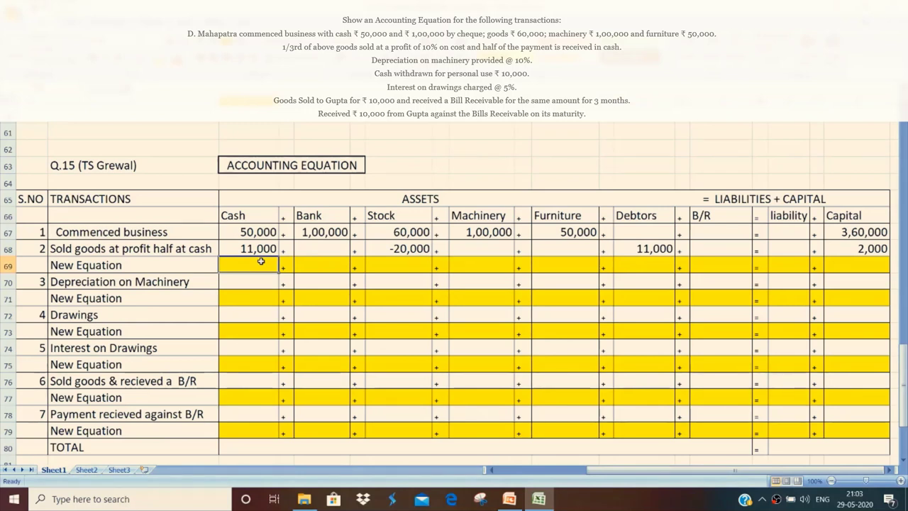
# Enter row 69 balances: Cash 61,000, Bank 1,00,000, Stock 40,000, Machinery 1,00,000, Furniture 50,000, Debtors 11,000.
pyautogui.write('6')
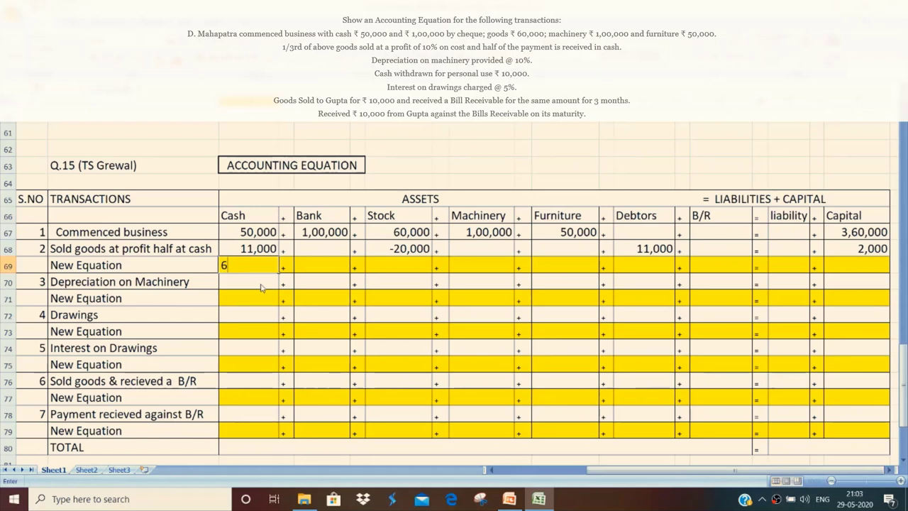
pyautogui.write('1,00')
pyautogui.press('Tab')
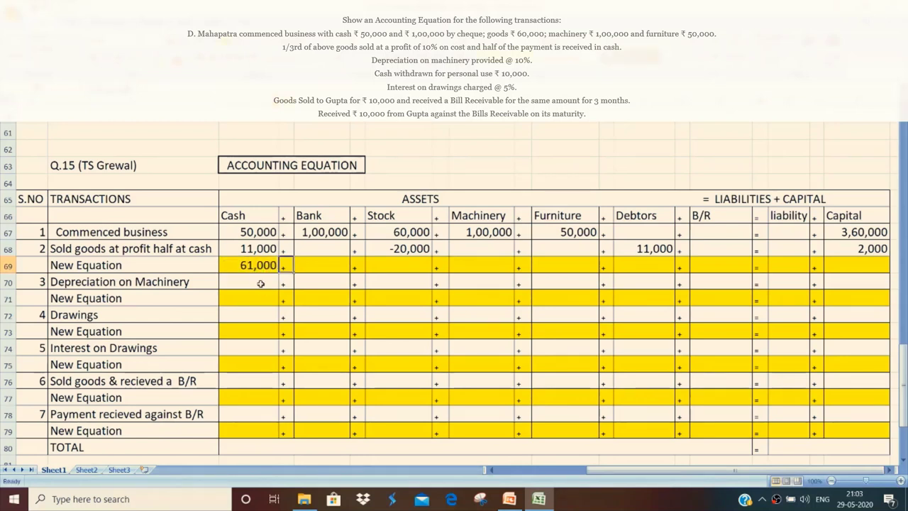
pyautogui.write('1,00,000')
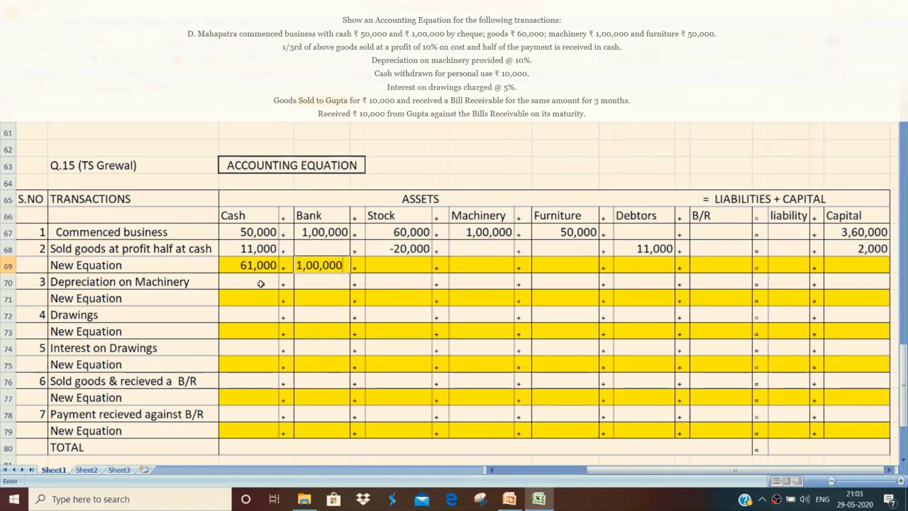
pyautogui.press('Tab')
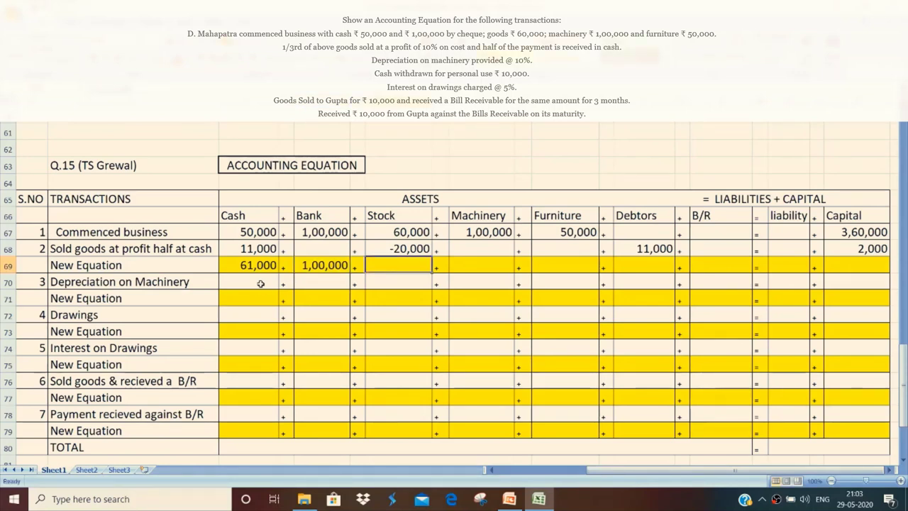
pyautogui.write('4')
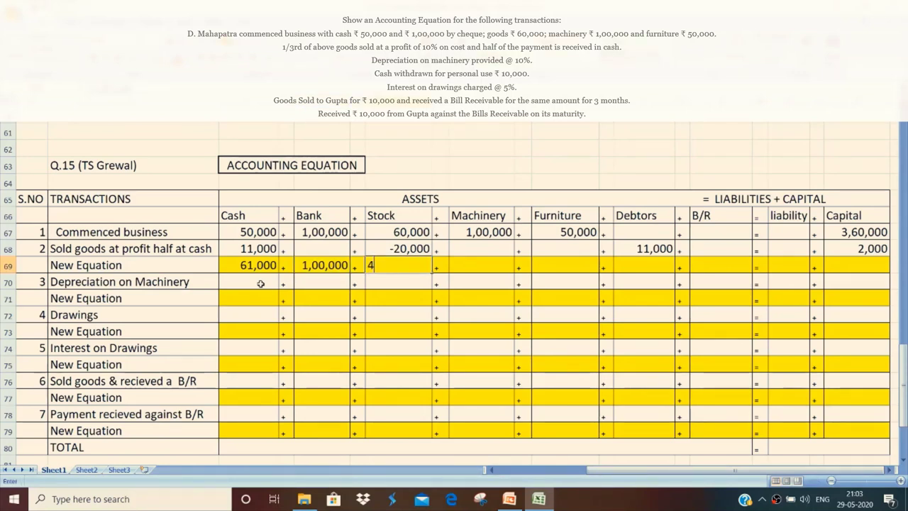
pyautogui.write('0,000')
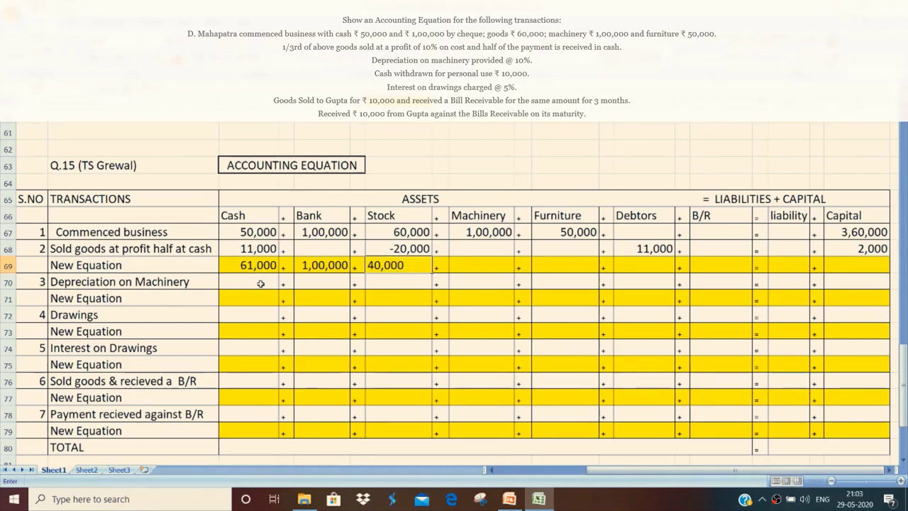
pyautogui.press('Tab')
pyautogui.write('1,')
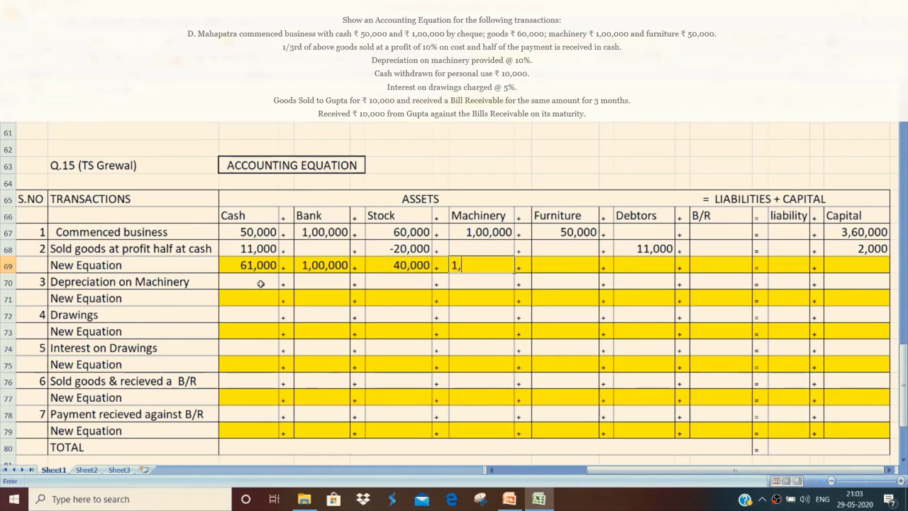
pyautogui.write('00,000')
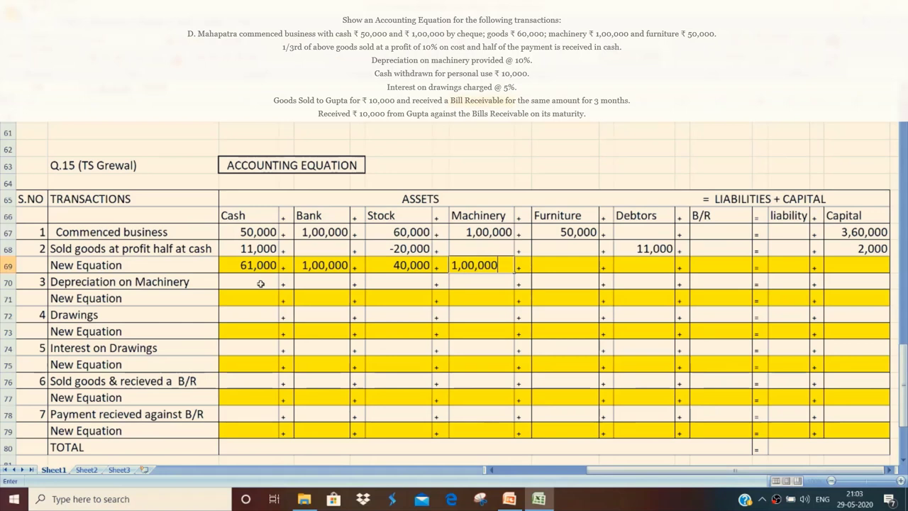
pyautogui.press('Tab')
pyautogui.write('50')
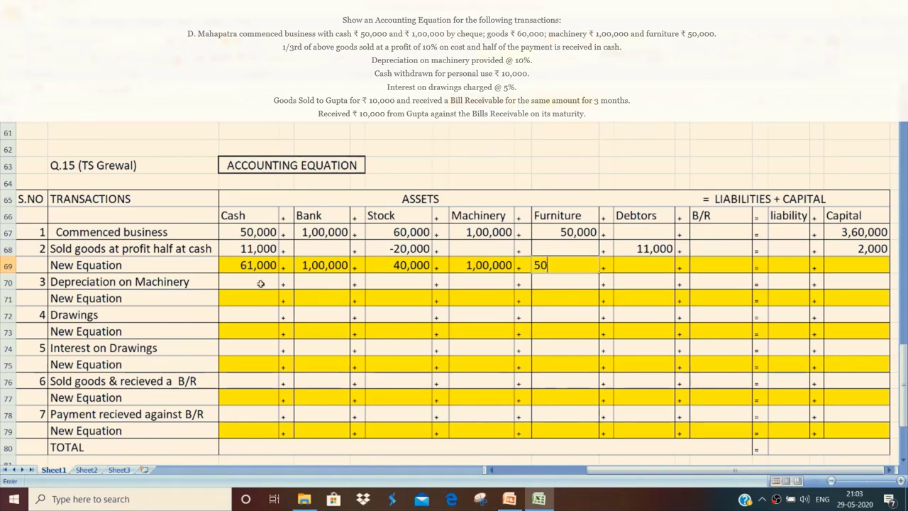
pyautogui.write(',000')
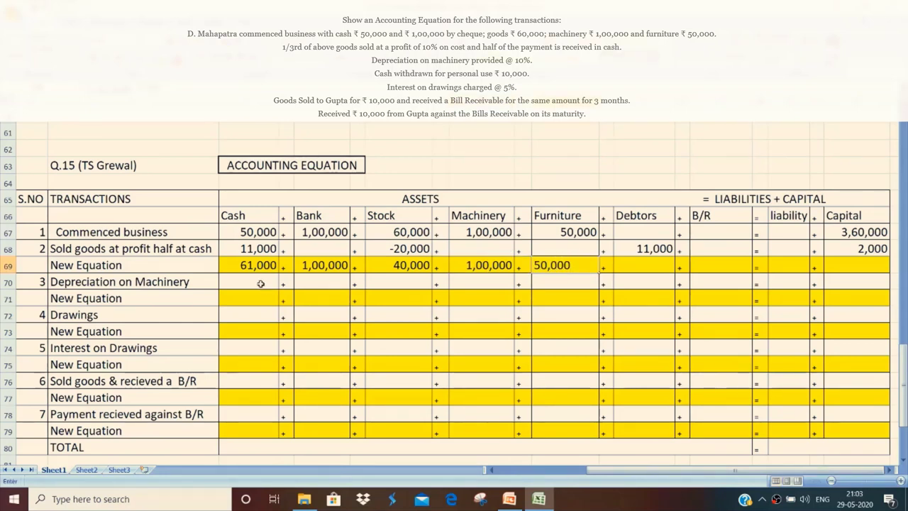
pyautogui.press('Tab')
pyautogui.write('11,')
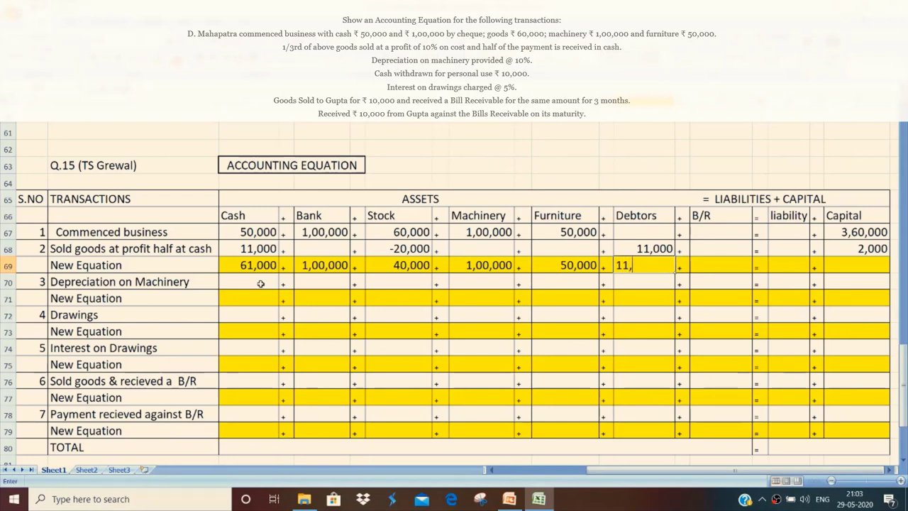
pyautogui.write('000')
pyautogui.press('Tab')
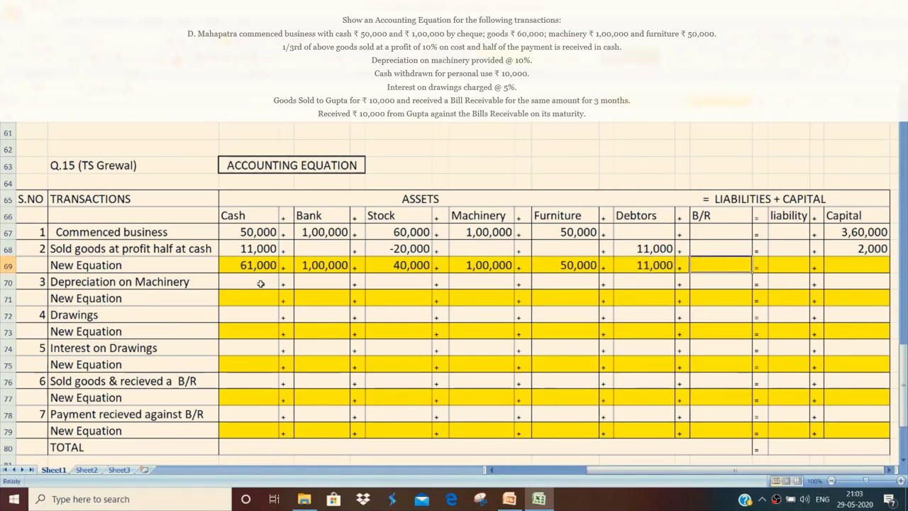
# Put Capital 3,62,000 in row 69's Capital cell, correcting the misplaced entry.
pyautogui.press('Tab')
pyautogui.press('Tab')
pyautogui.press('Tab')
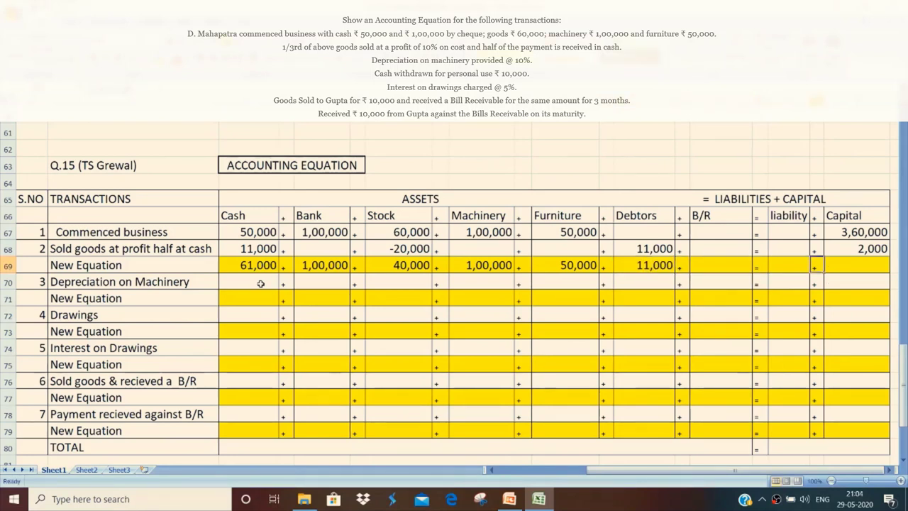
pyautogui.write('3')
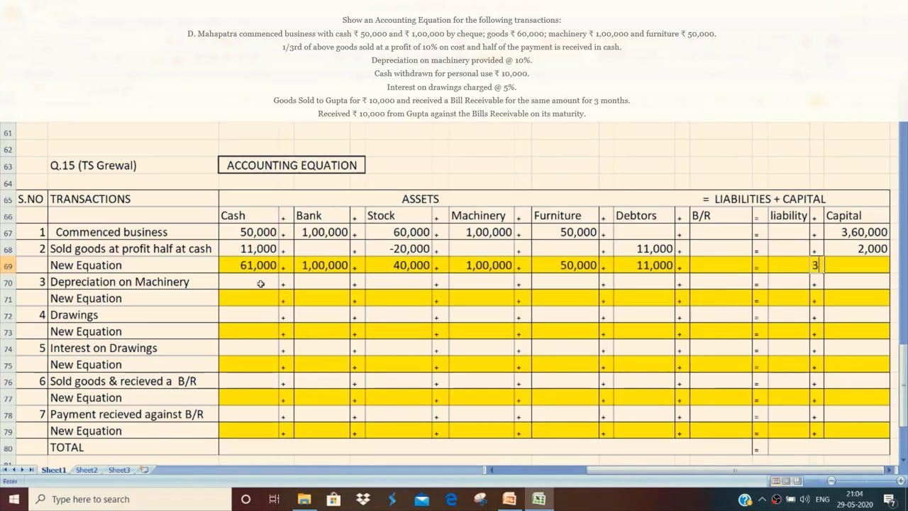
pyautogui.write(',62,0')
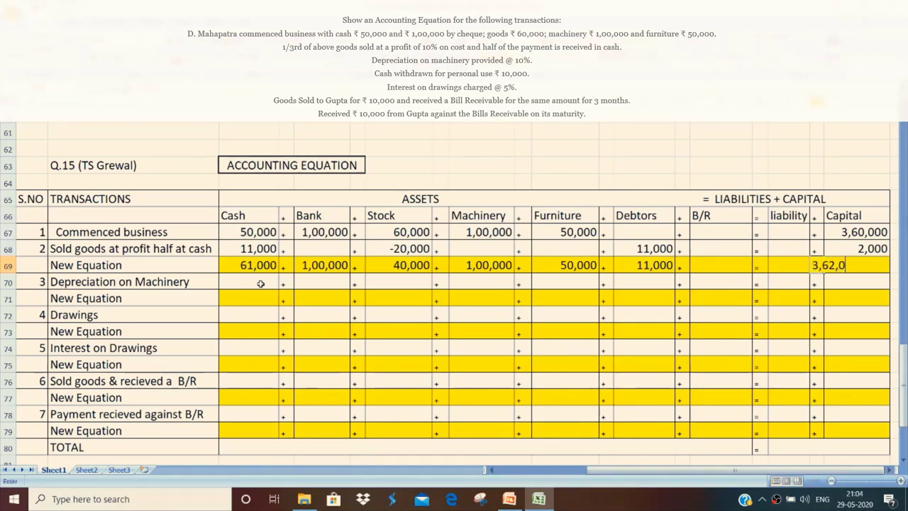
pyautogui.write('00')
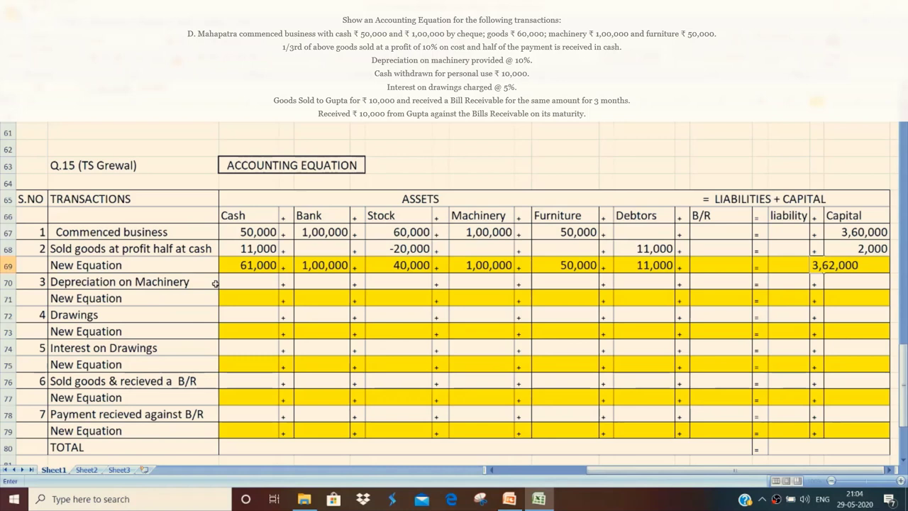
pyautogui.click(209, 280)
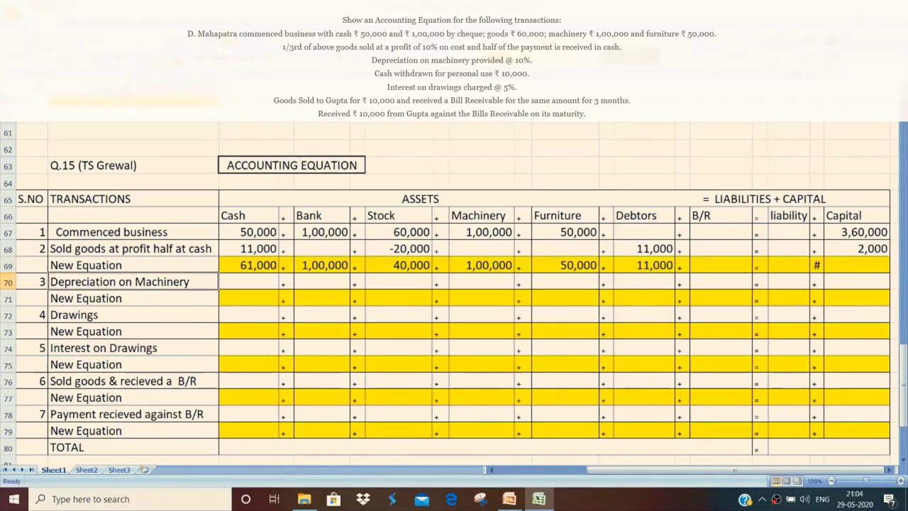
pyautogui.click(818, 265)
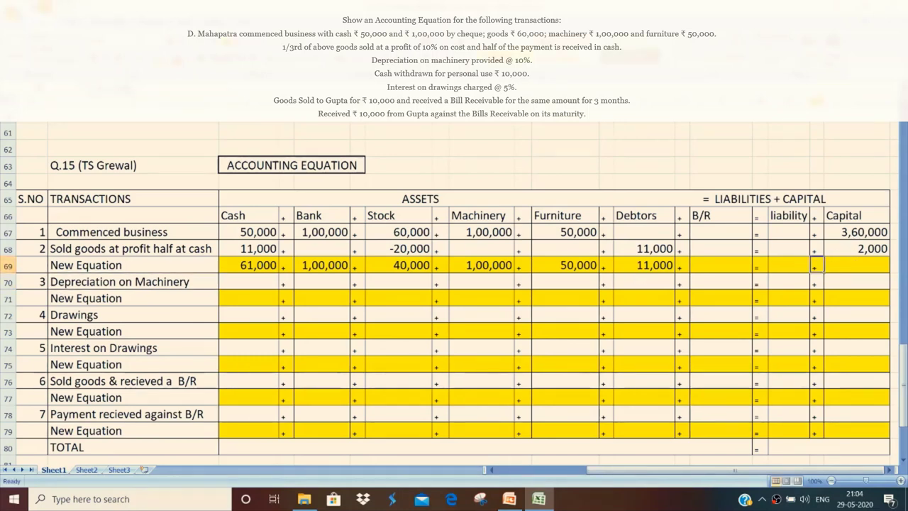
pyautogui.click(841, 267)
pyautogui.write('3,6')
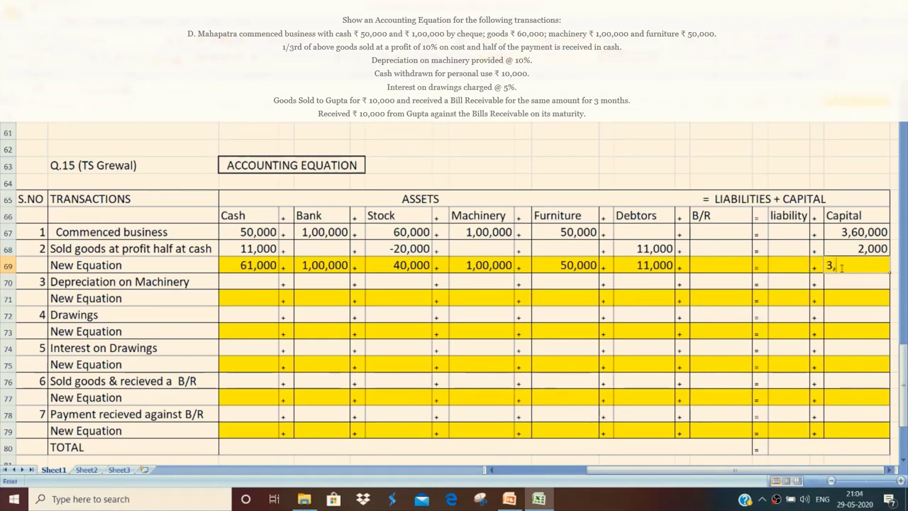
pyautogui.write('2,0')
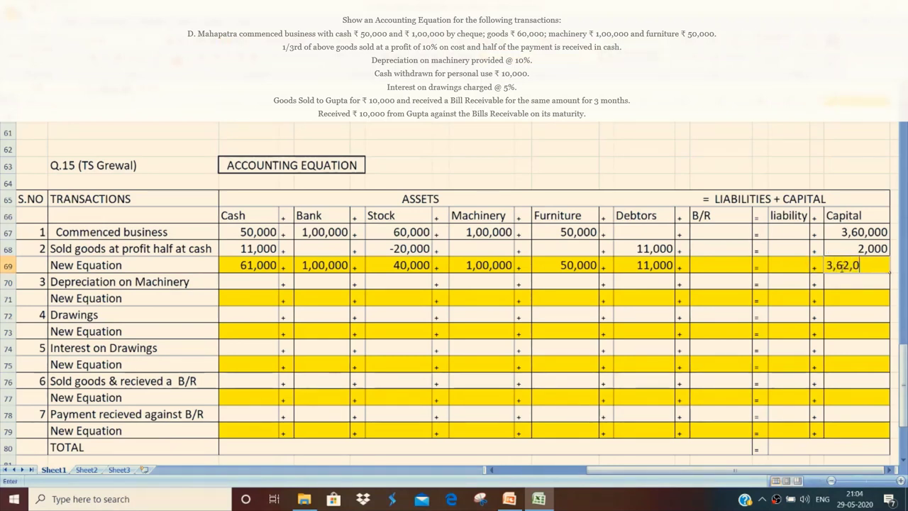
pyautogui.write('00')
pyautogui.click(194, 278)
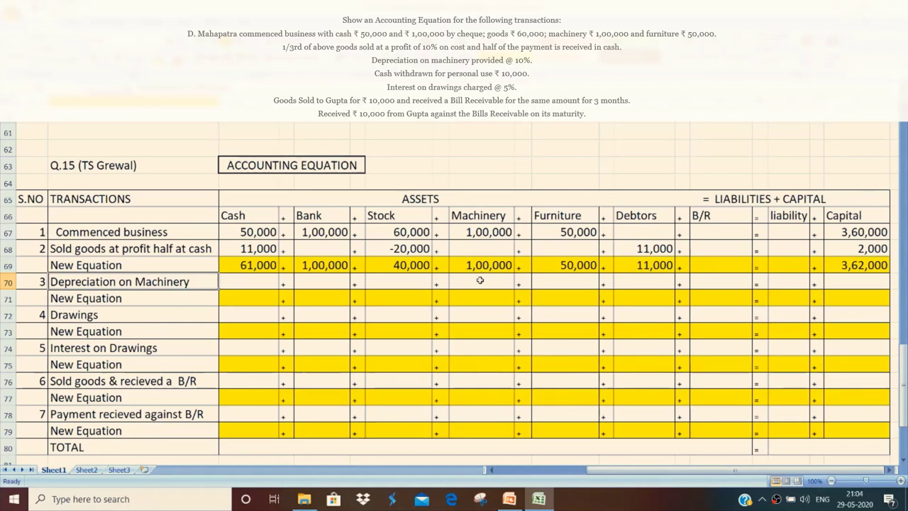
# Enter (10,000) under Machinery in row 70 and copy it to Capital.
pyautogui.click(480, 280)
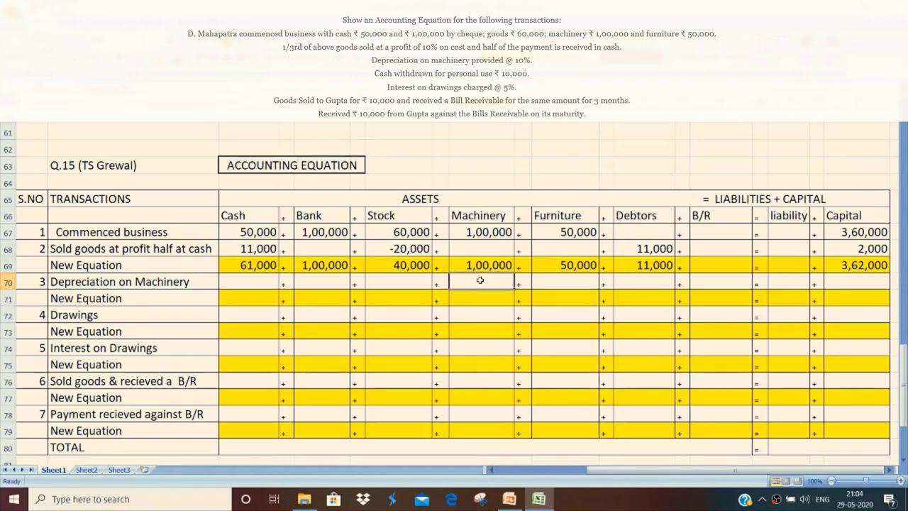
pyautogui.write('(10')
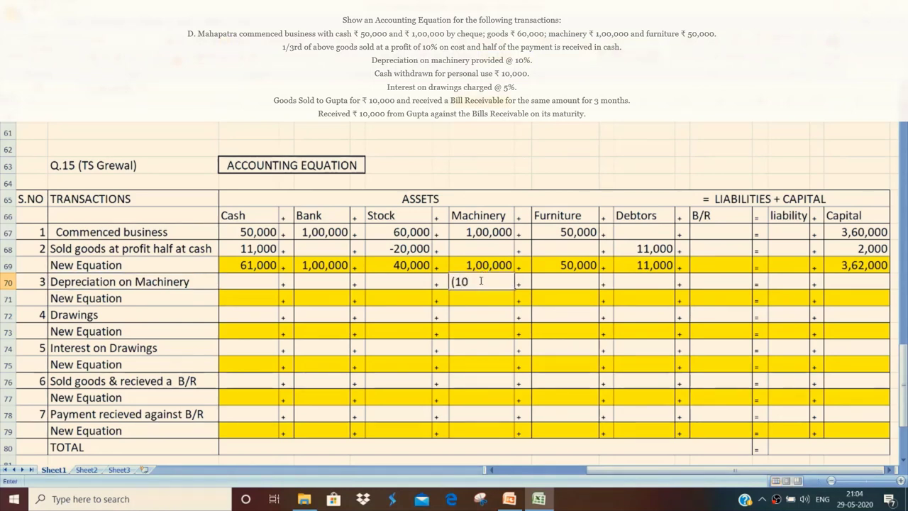
pyautogui.write(',000)')
pyautogui.moveTo(452, 282); pyautogui.dragTo(499, 282)
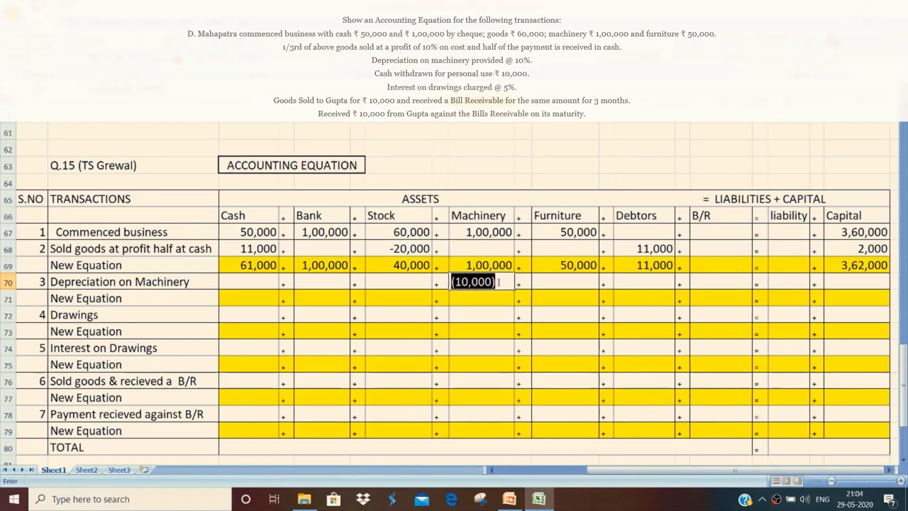
pyautogui.click(865, 285)
pyautogui.write('-10,000')
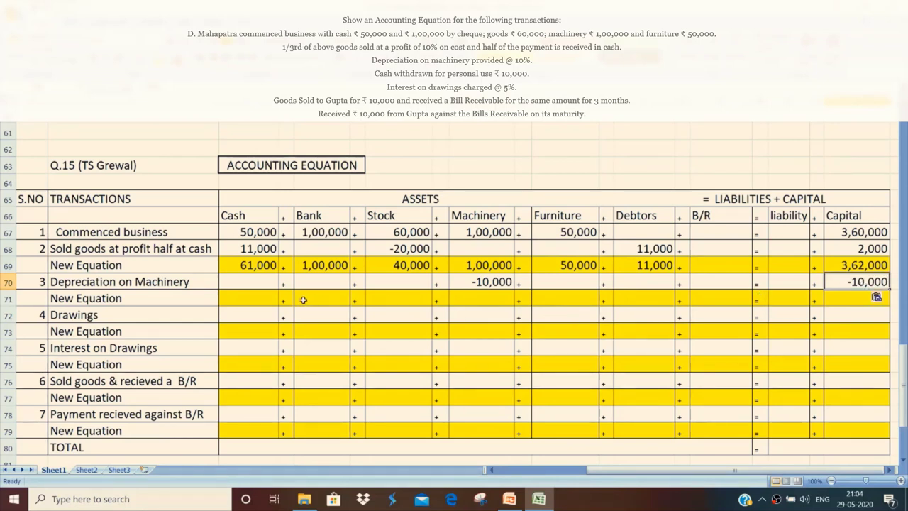
pyautogui.moveTo(231, 267)
pyautogui.mouseDown()
pyautogui.moveTo(566, 252)
pyautogui.moveTo(853, 269)
pyautogui.mouseUp()
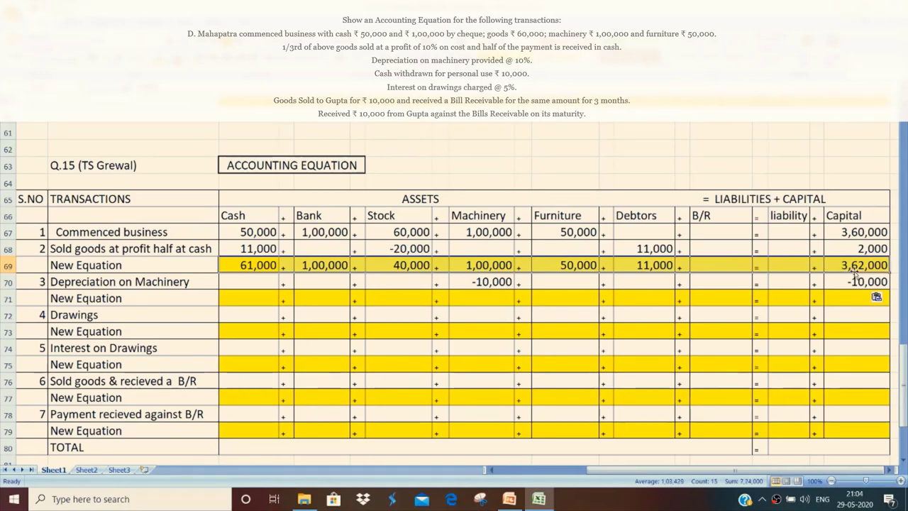
# Carry row 69 balances into row 71, changing Machinery to 90,000 and Capital to 3,52,000.
pyautogui.hotkey('ctrl', 'c')
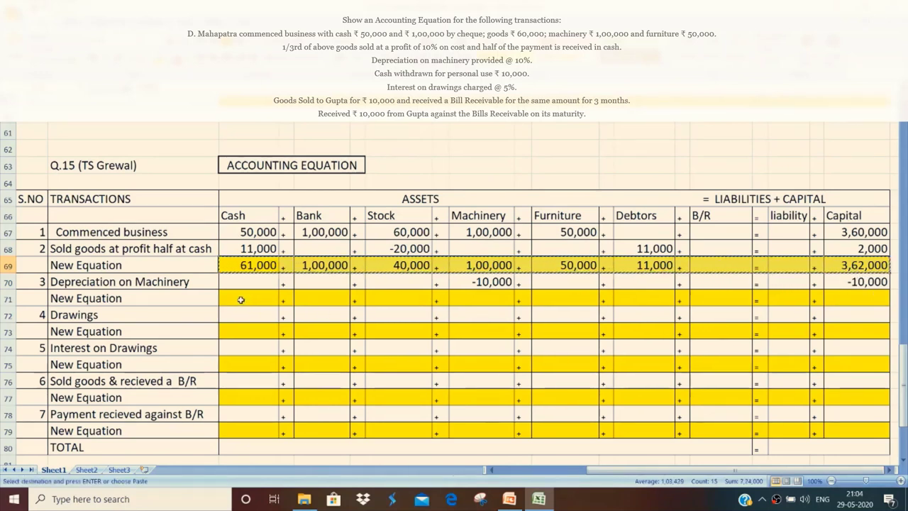
pyautogui.click(241, 300)
pyautogui.hotkey('ctrl', 'v')
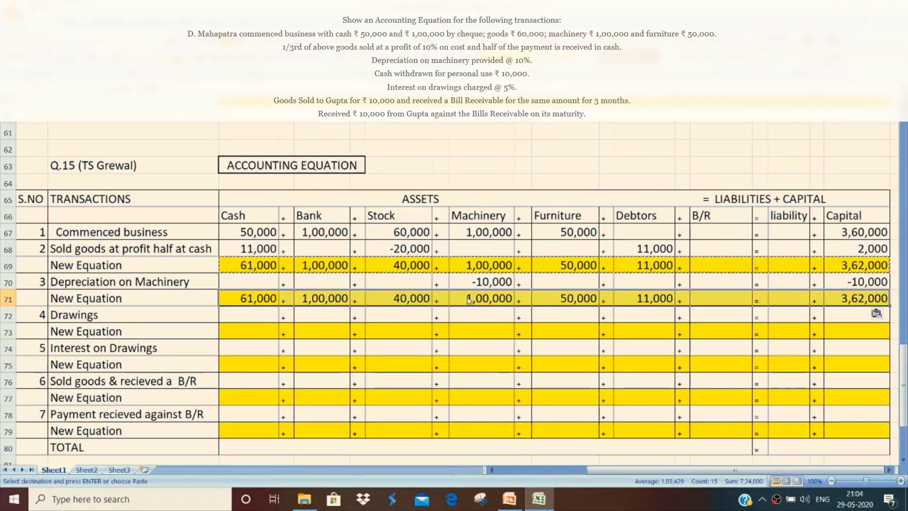
pyautogui.click(488, 300)
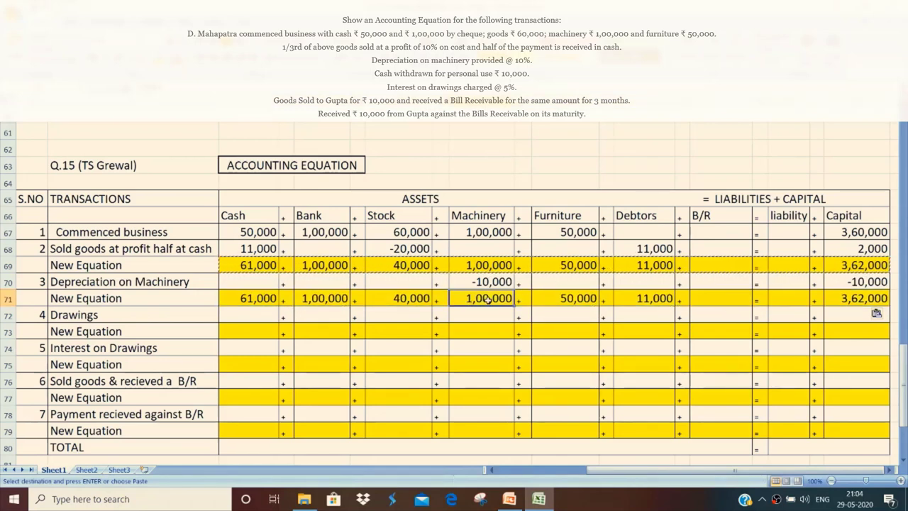
pyautogui.write('90,000')
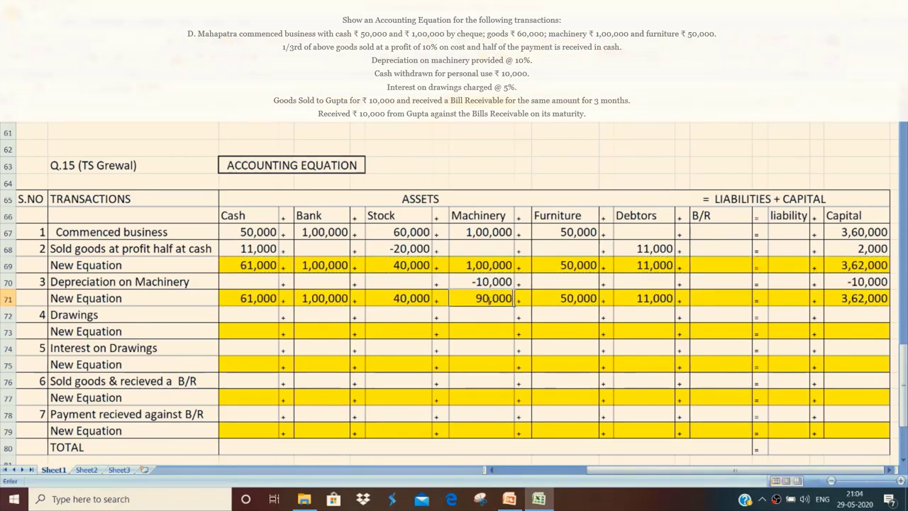
pyautogui.click(849, 300)
pyautogui.write('3')
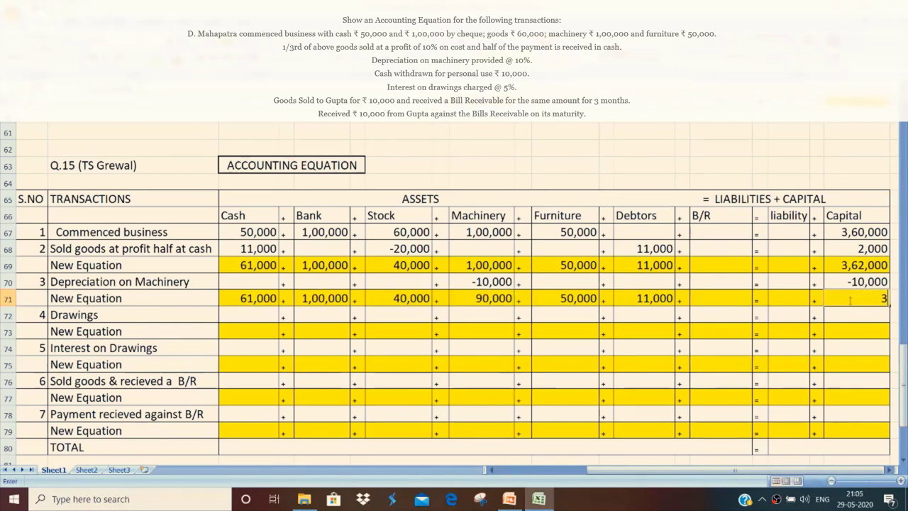
pyautogui.write(',52,00')
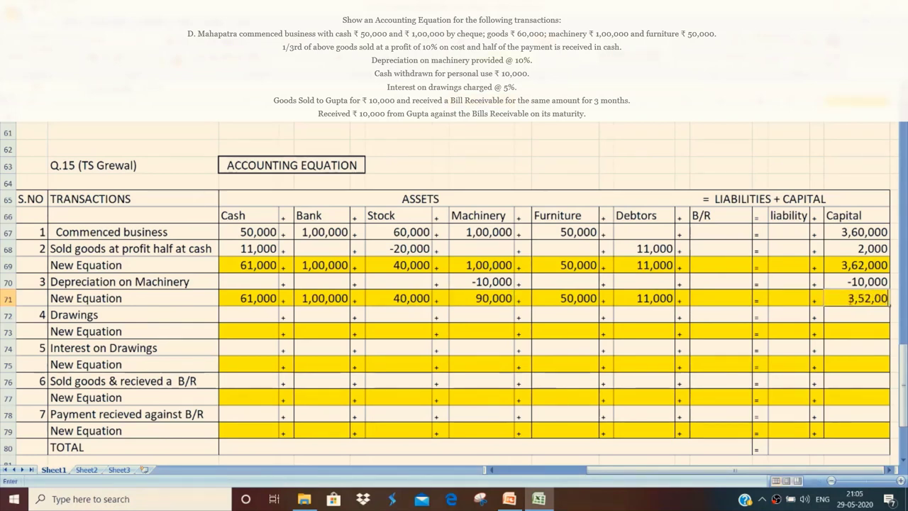
pyautogui.write('0')
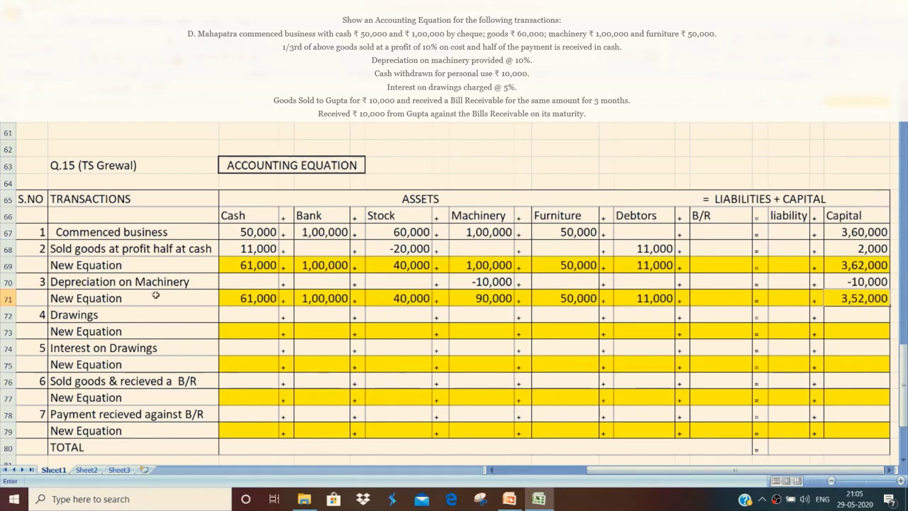
pyautogui.click(155, 314)
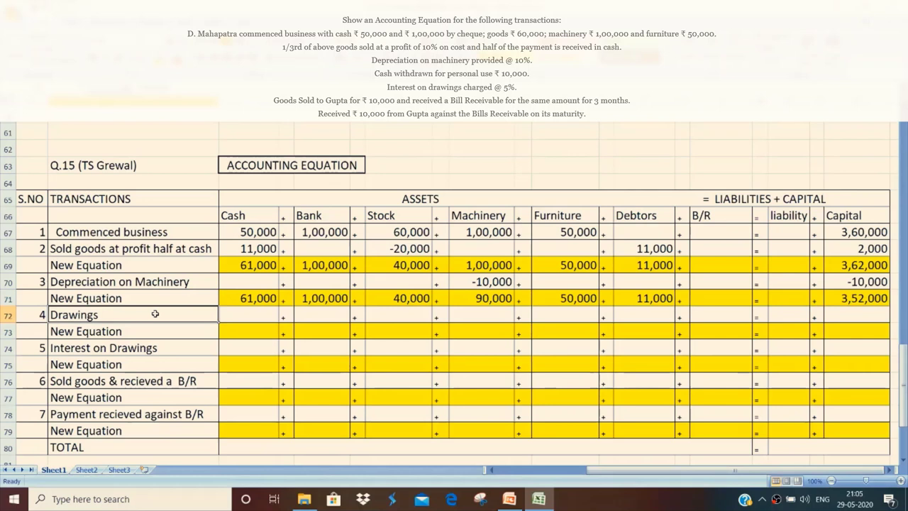
# Enter (10,000) under Cash in row 72 and paste the same into Capital.
pyautogui.click(245, 314)
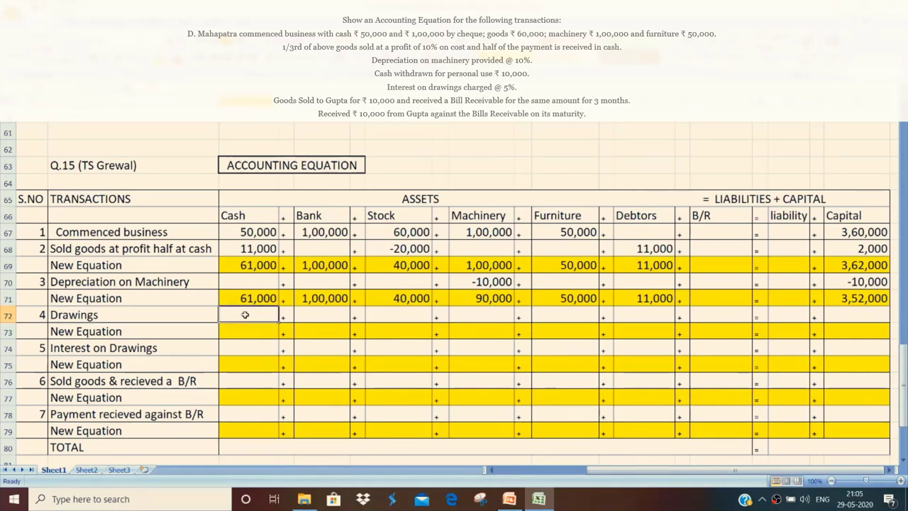
pyautogui.write('(')
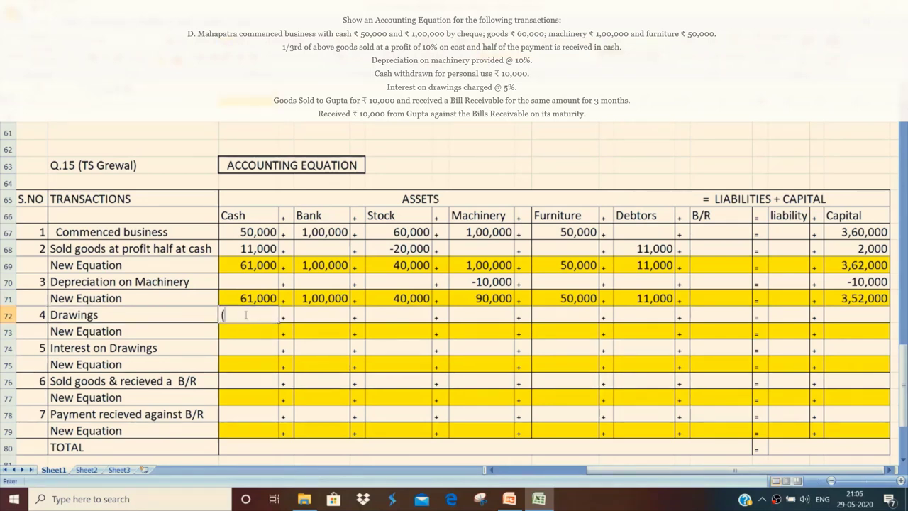
pyautogui.write('10,000')
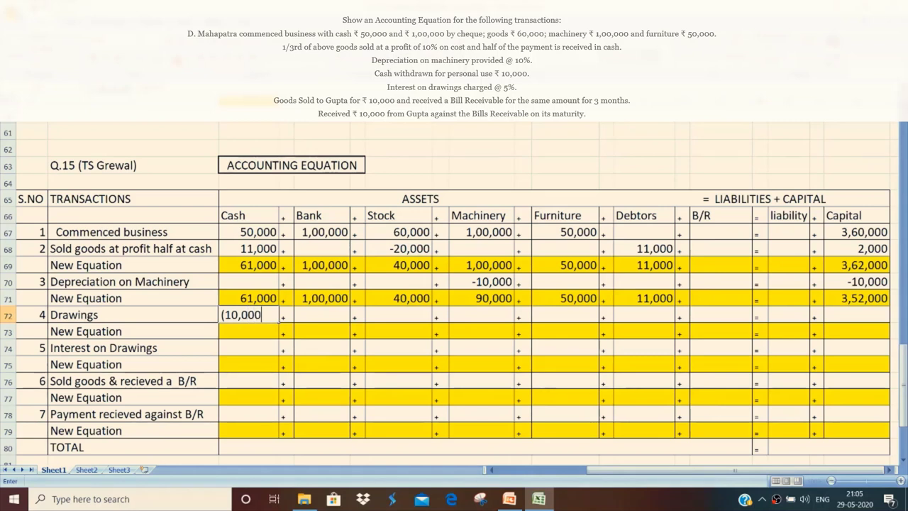
pyautogui.write(')')
pyautogui.moveTo(221, 315); pyautogui.dragTo(268, 315)
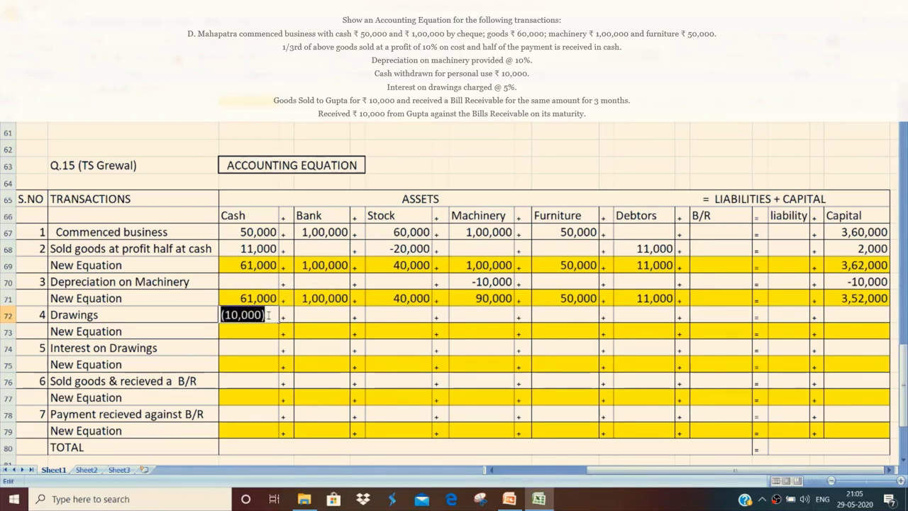
pyautogui.click(838, 315)
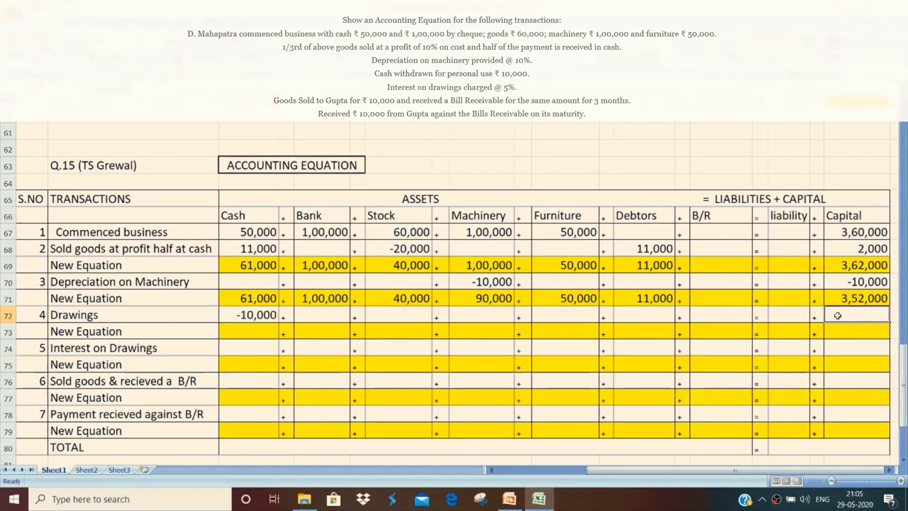
pyautogui.hotkey('ctrl', 'v')
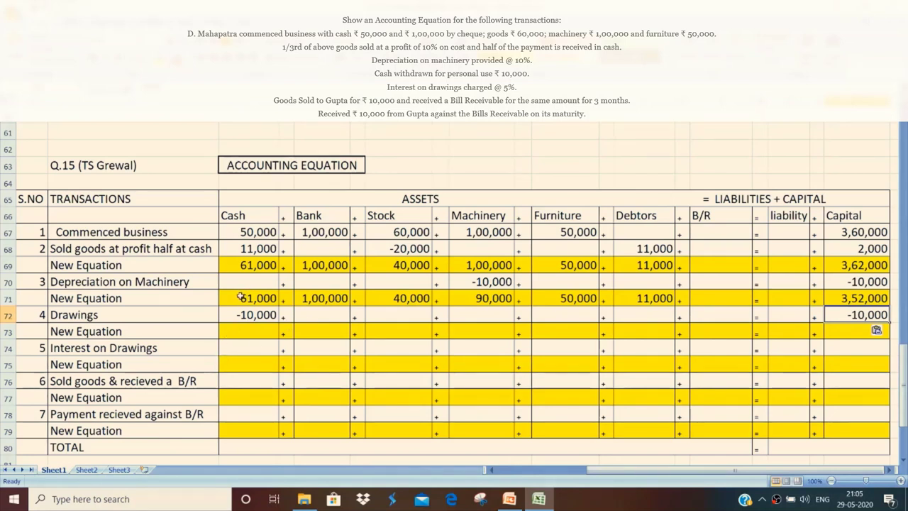
# Copy row 71 balances into row 73, changing Cash to 51,000 and Capital to 3,42,000.
pyautogui.moveTo(245, 297)
pyautogui.mouseDown()
pyautogui.moveTo(424, 309)
pyautogui.moveTo(857, 298)
pyautogui.mouseUp()
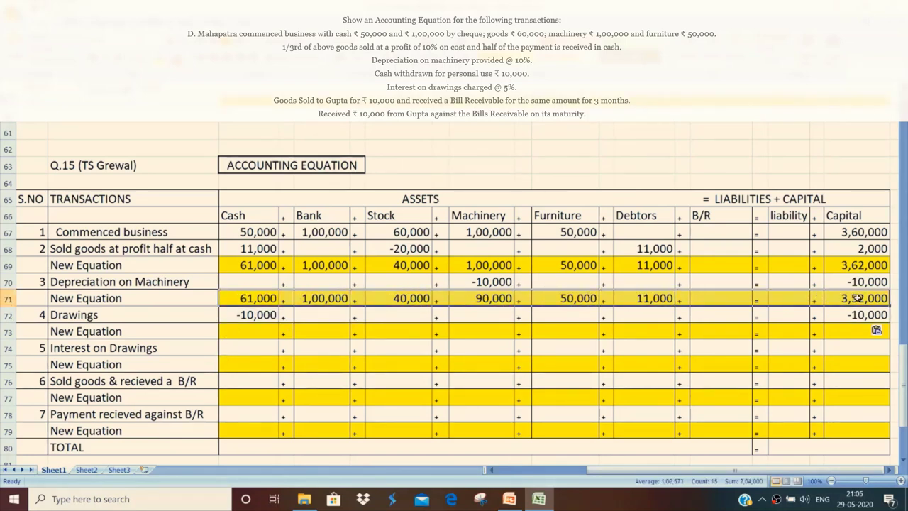
pyautogui.hotkey('ctrl', 'c')
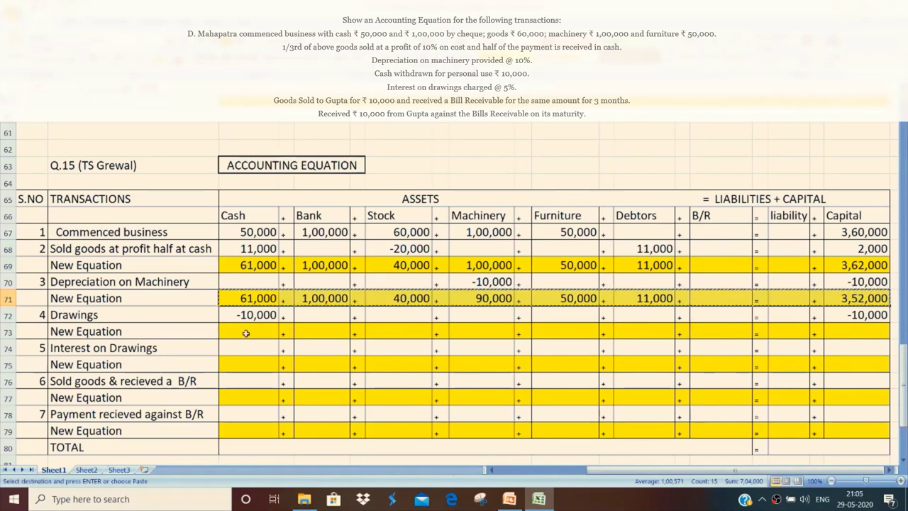
pyautogui.click(228, 331)
pyautogui.hotkey('ctrl', 'v')
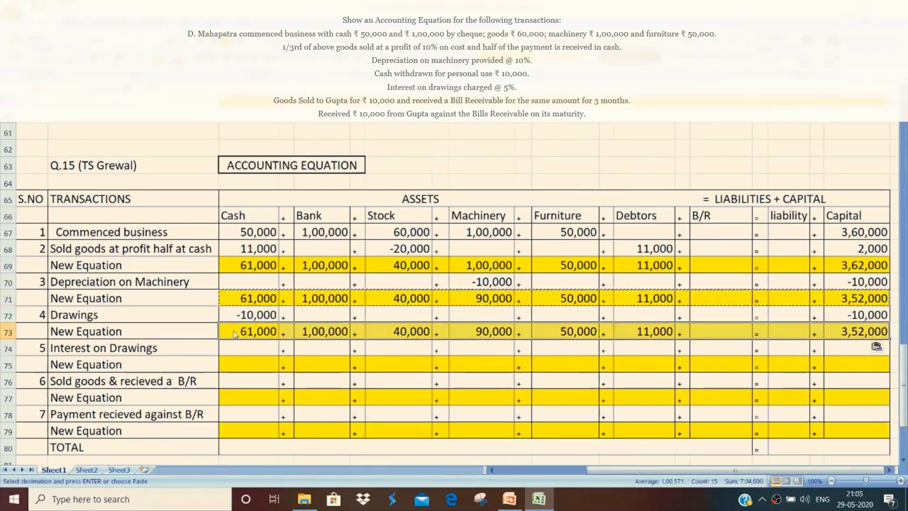
pyautogui.click(252, 330)
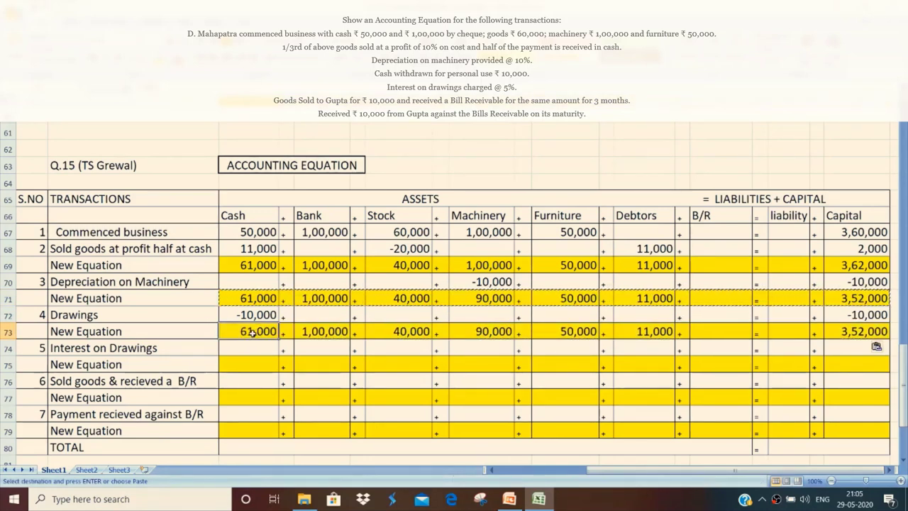
pyautogui.press('Escape')
pyautogui.write('5')
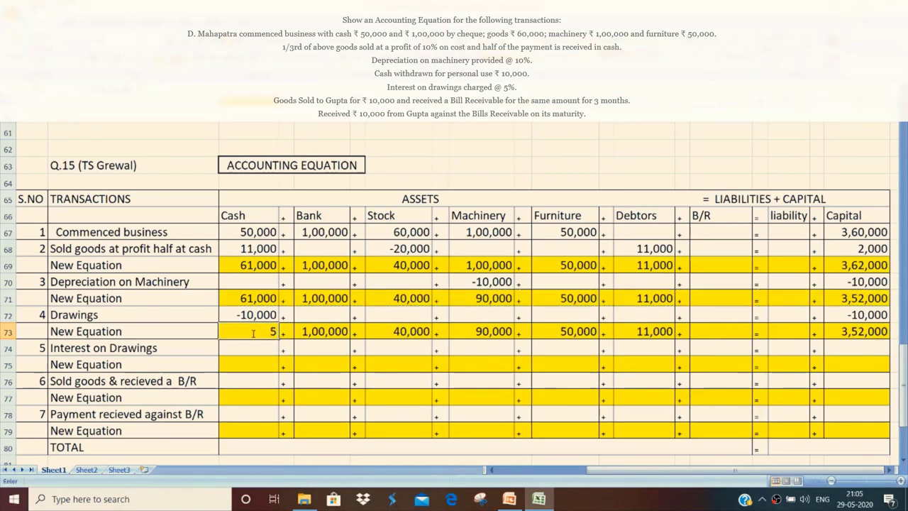
pyautogui.write('1,000')
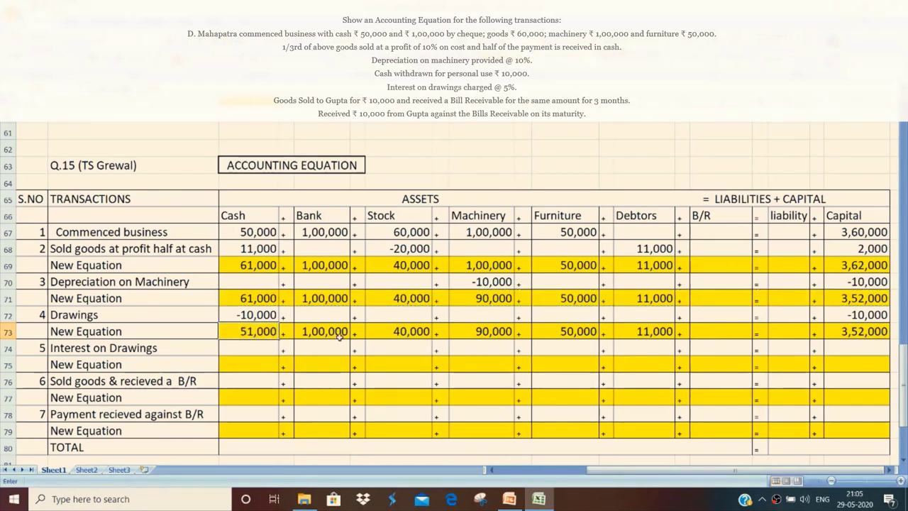
pyautogui.click(849, 330)
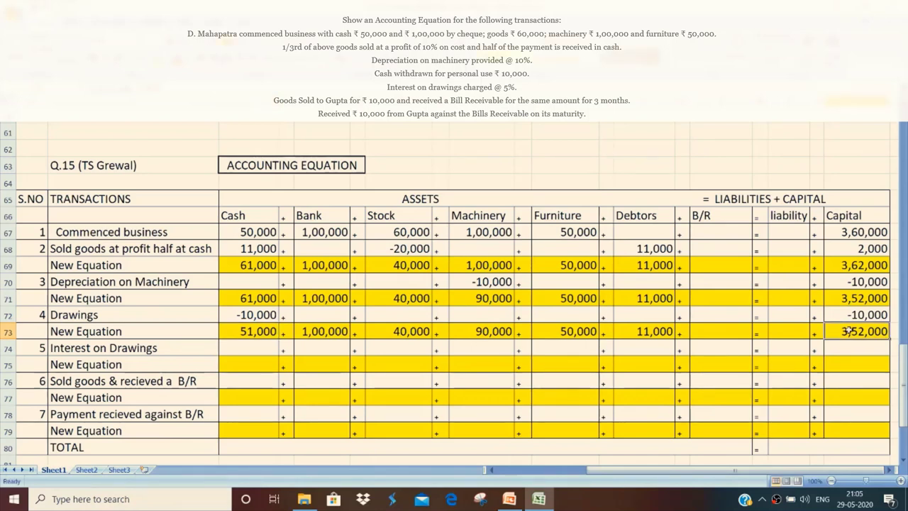
pyautogui.write('3,42')
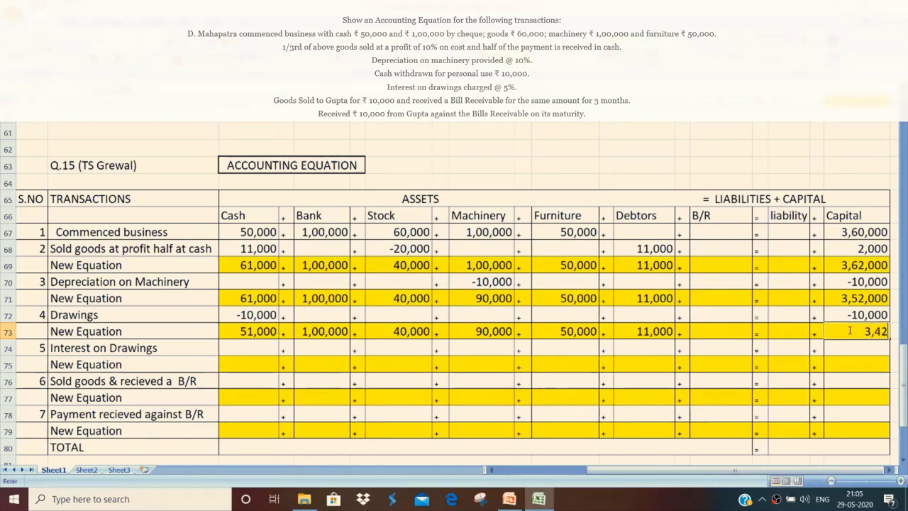
pyautogui.write(',000')
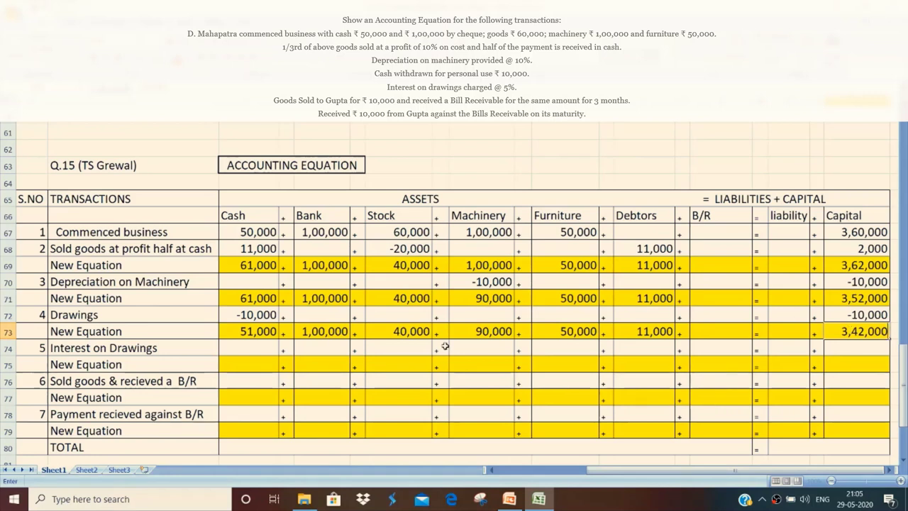
# Commit Capital 3,42,000 and note 'plus/minus 500' under Capital in the Interest on Drawings row.
pyautogui.click(184, 350)
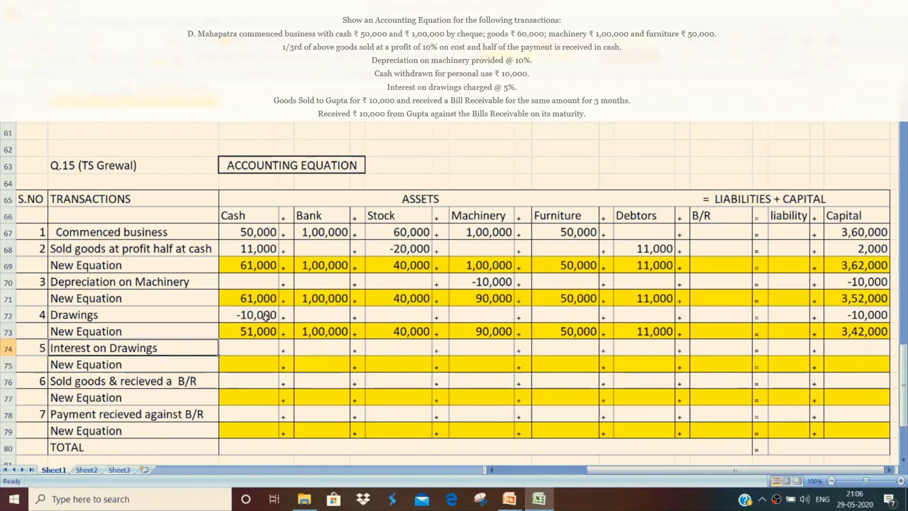
pyautogui.click(846, 344)
pyautogui.write('pl')
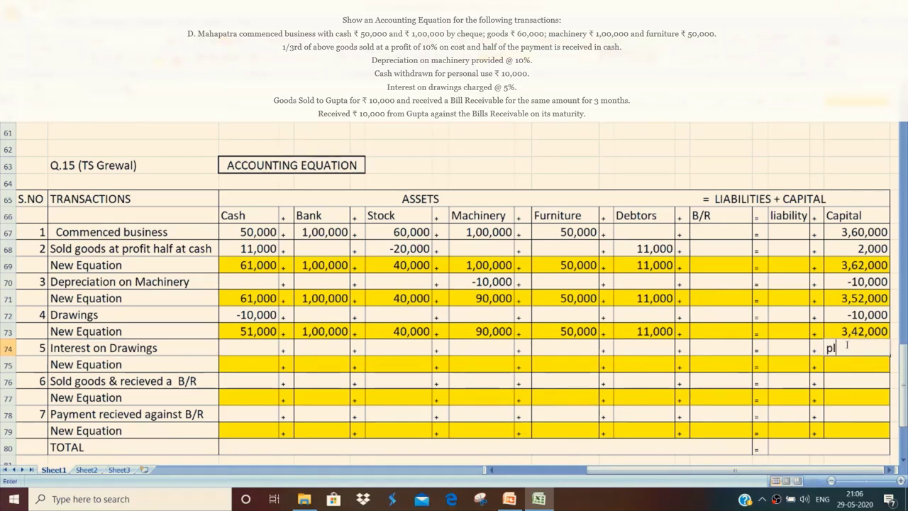
pyautogui.write('us/m')
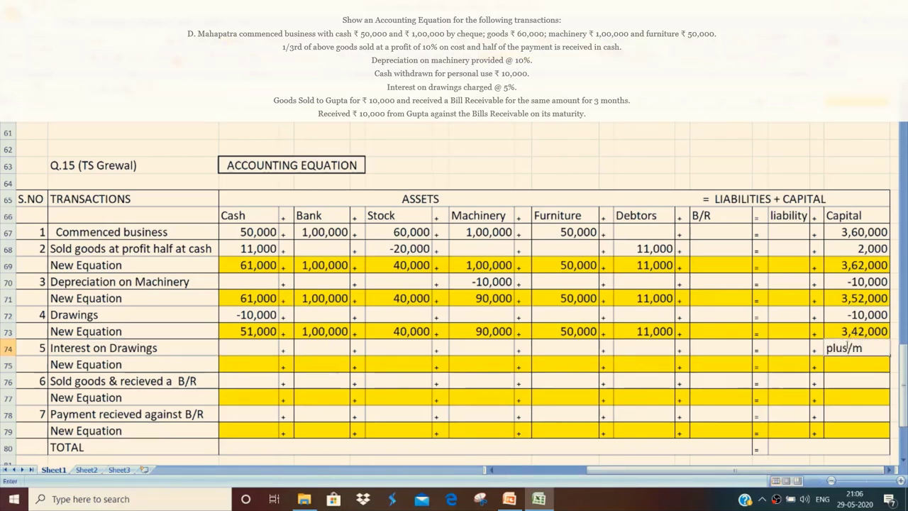
pyautogui.write('inus 5')
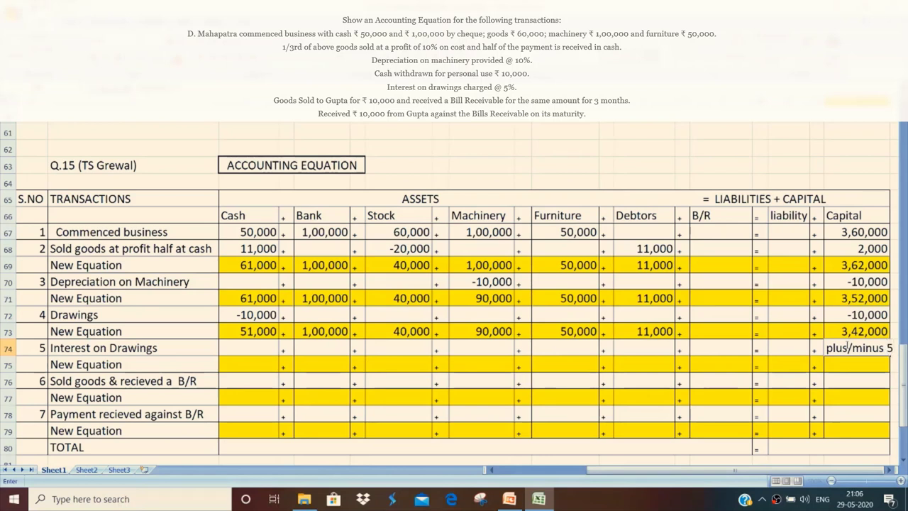
pyautogui.write('00')
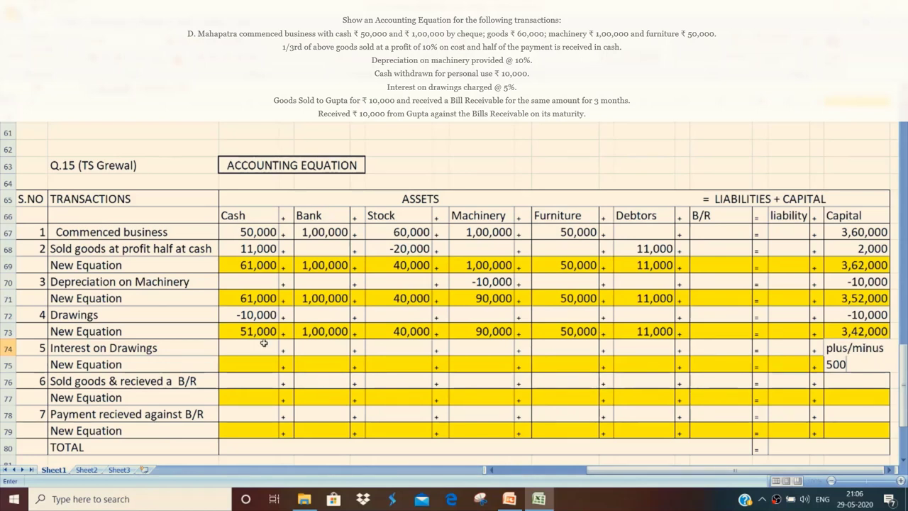
pyautogui.moveTo(249, 331); pyautogui.dragTo(857, 331)
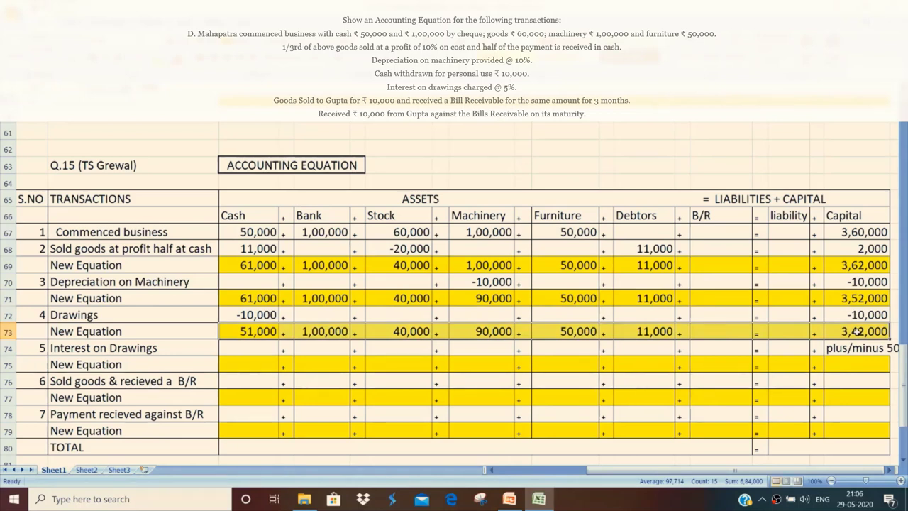
# Paste the after-drawings balances into row 75.
pyautogui.hotkey('ctrl', 'c')
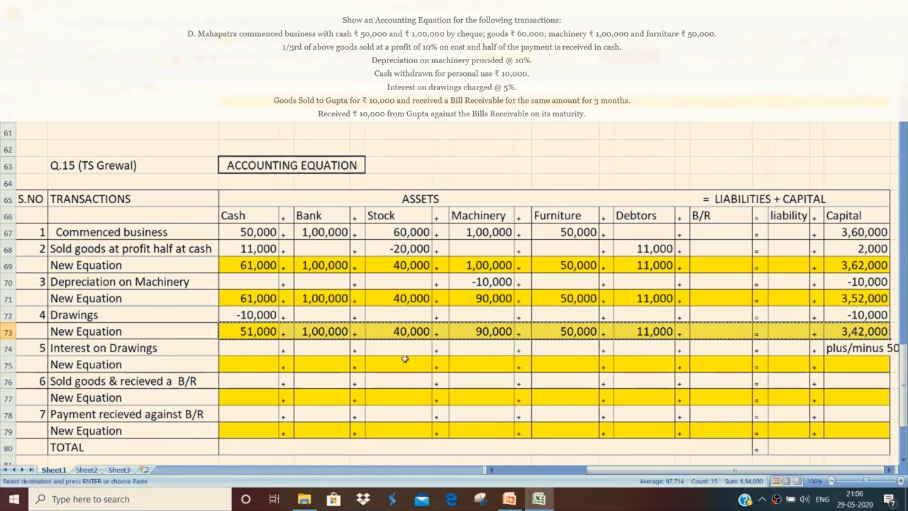
pyautogui.click(243, 365)
pyautogui.hotkey('ctrl', 'v')
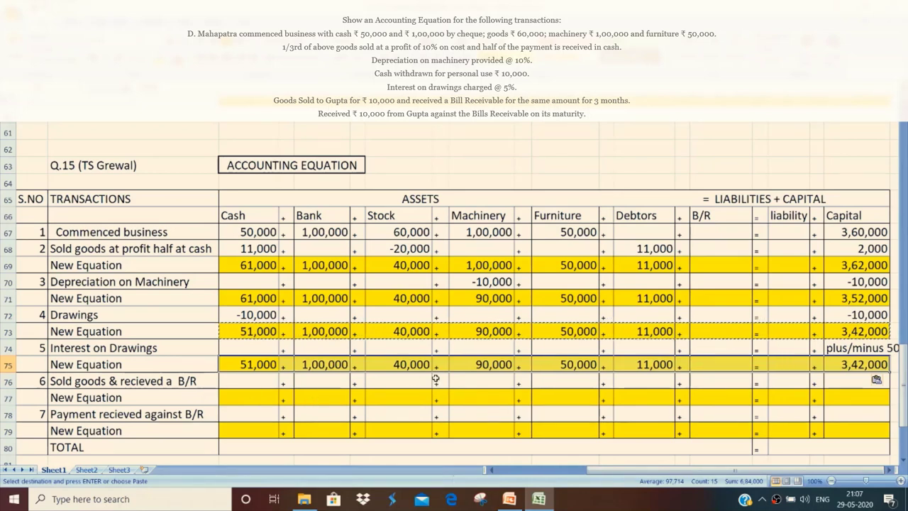
# Record Stock (10,000) and B/R 10,000 in row 76, then copy row 75's balances.
pyautogui.click(404, 379)
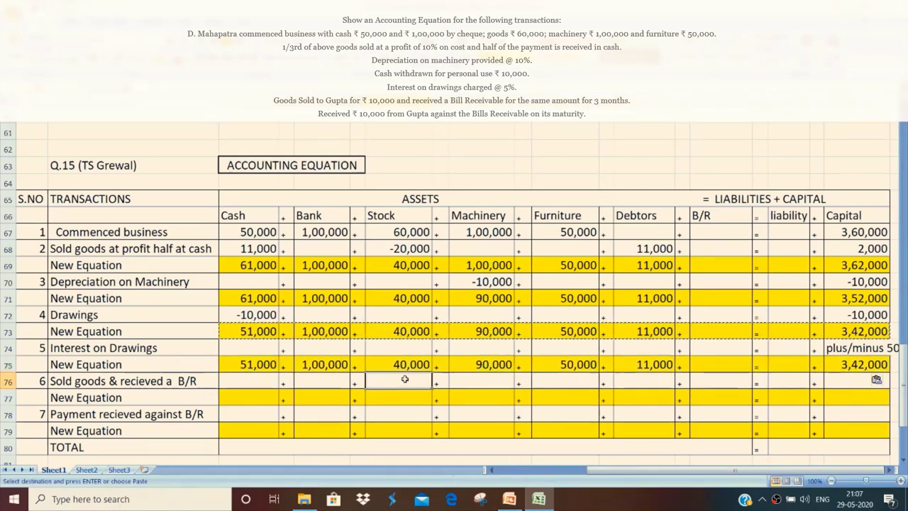
pyautogui.write('(1,')
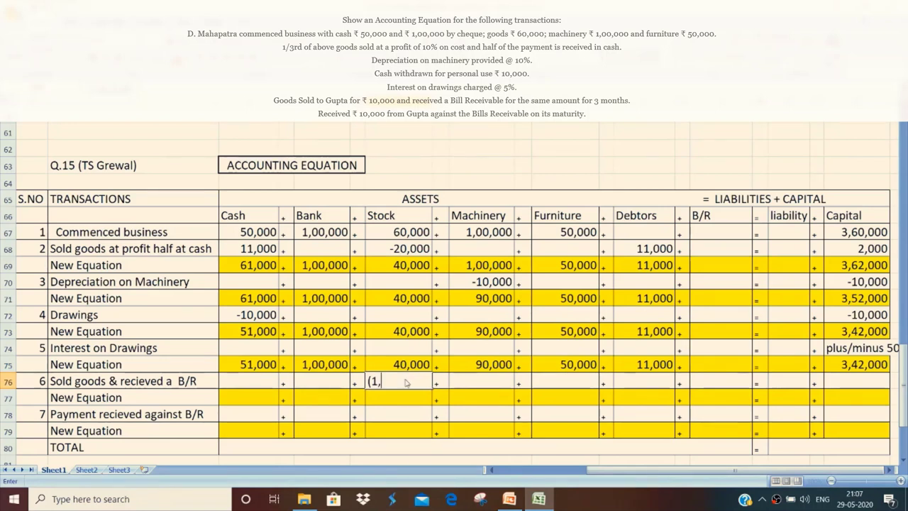
pyautogui.press('BackSpace')
pyautogui.write('0')
pyautogui.write(',000)')
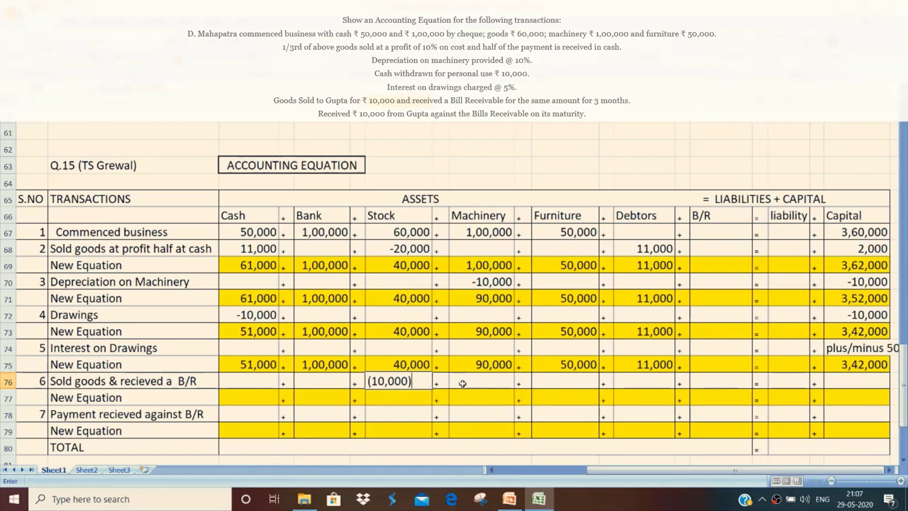
pyautogui.click(706, 378)
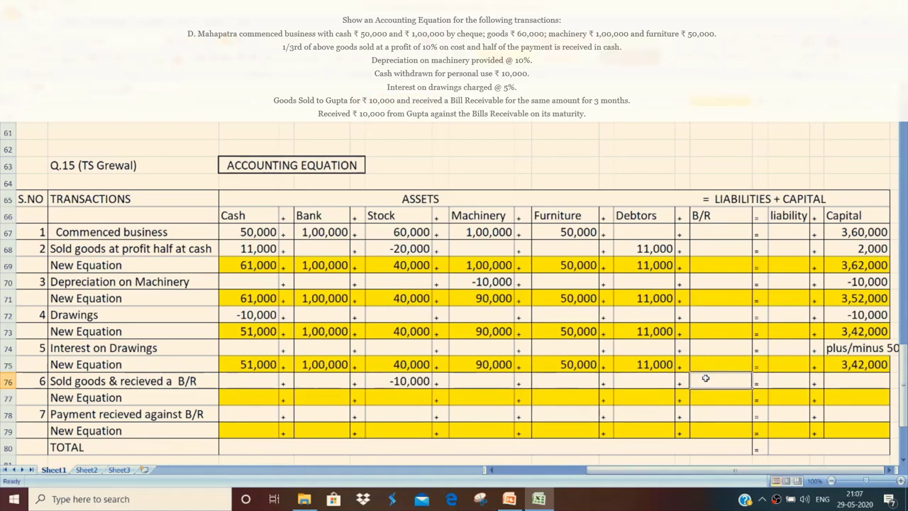
pyautogui.write('10')
pyautogui.write(',000')
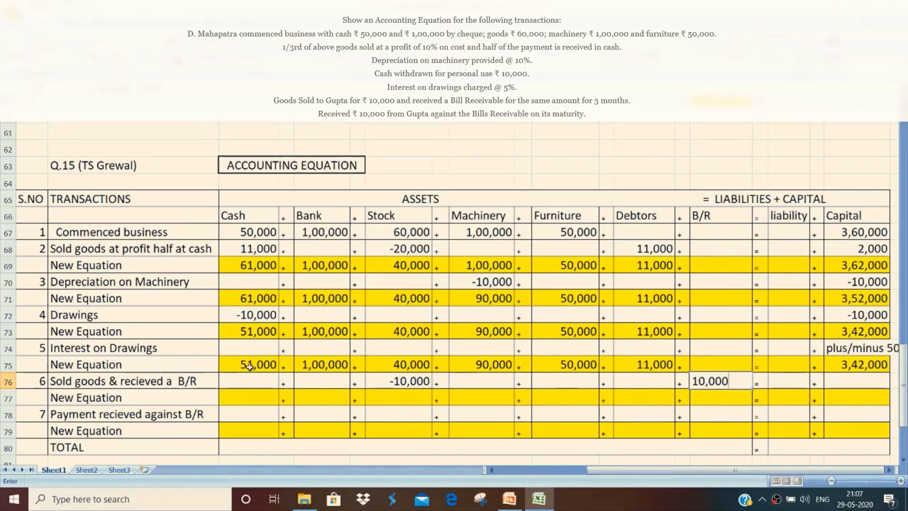
pyautogui.moveTo(254, 365); pyautogui.dragTo(852, 363)
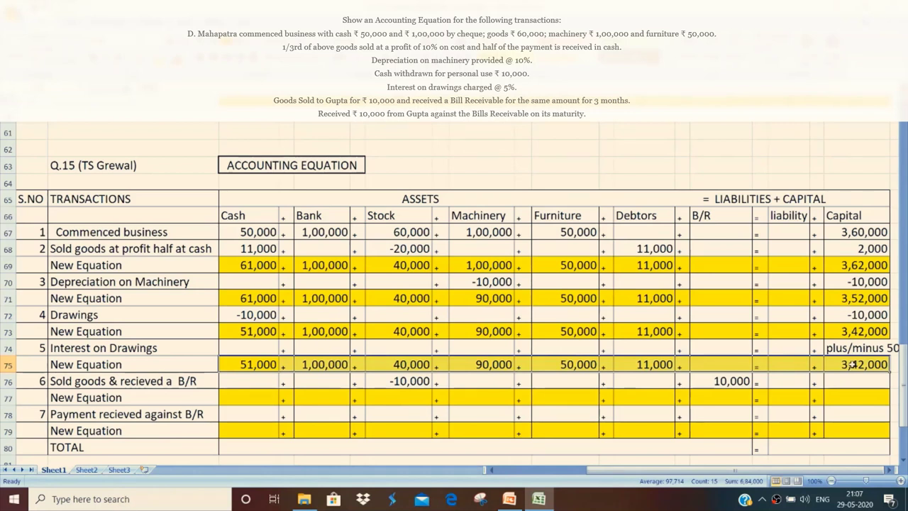
pyautogui.hotkey('ctrl', 'c')
# Paste the balances into row 77, updating Stock to 30,000 and B/R to 10,000.
pyautogui.click(264, 399)
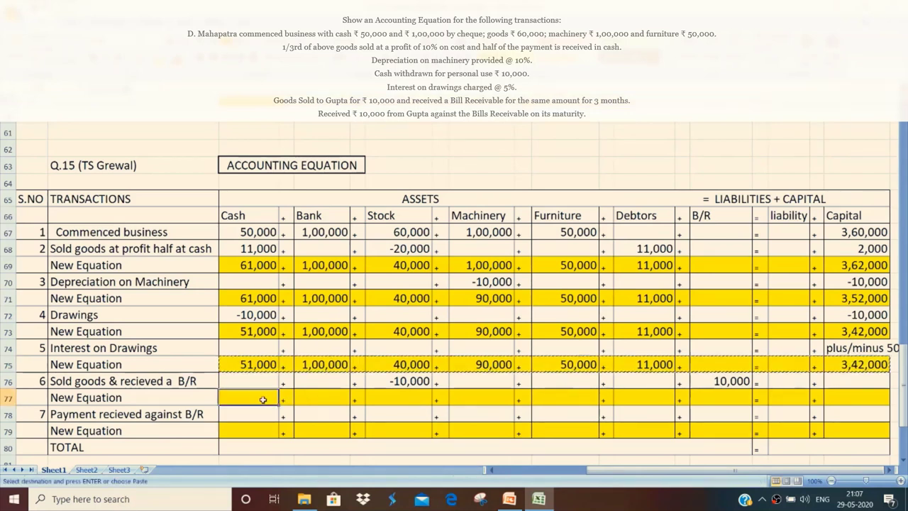
pyautogui.hotkey('ctrl', 'v')
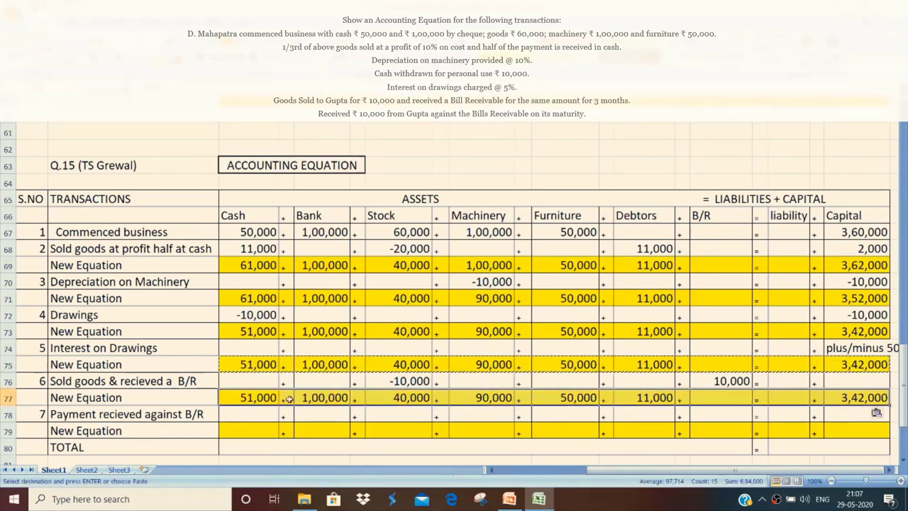
pyautogui.click(409, 399)
pyautogui.write('30,')
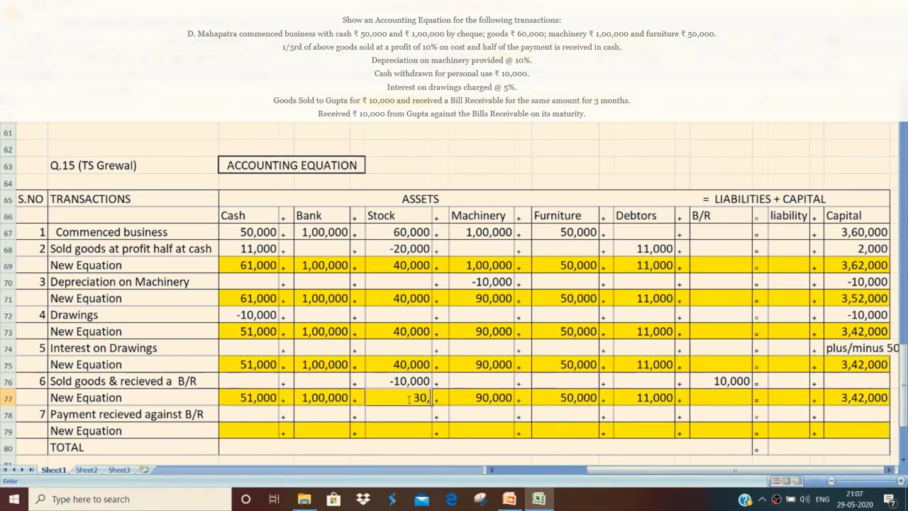
pyautogui.write('000')
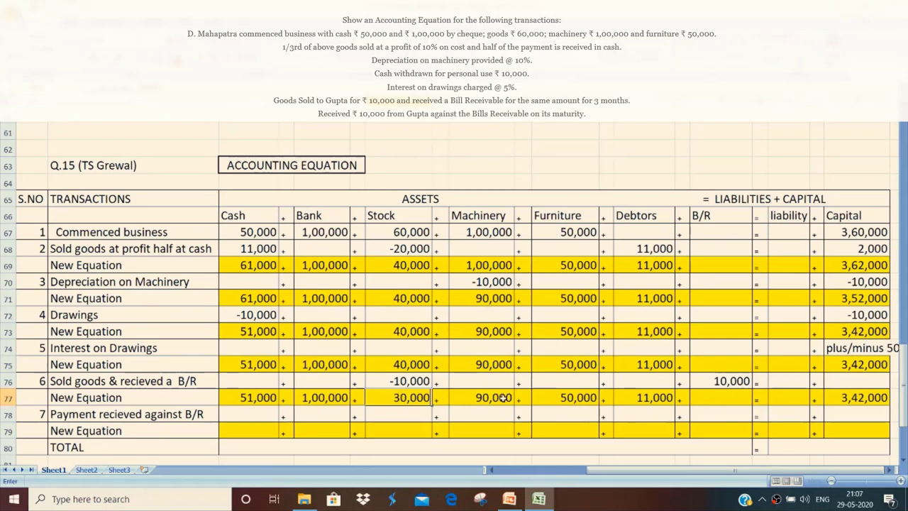
pyautogui.click(716, 395)
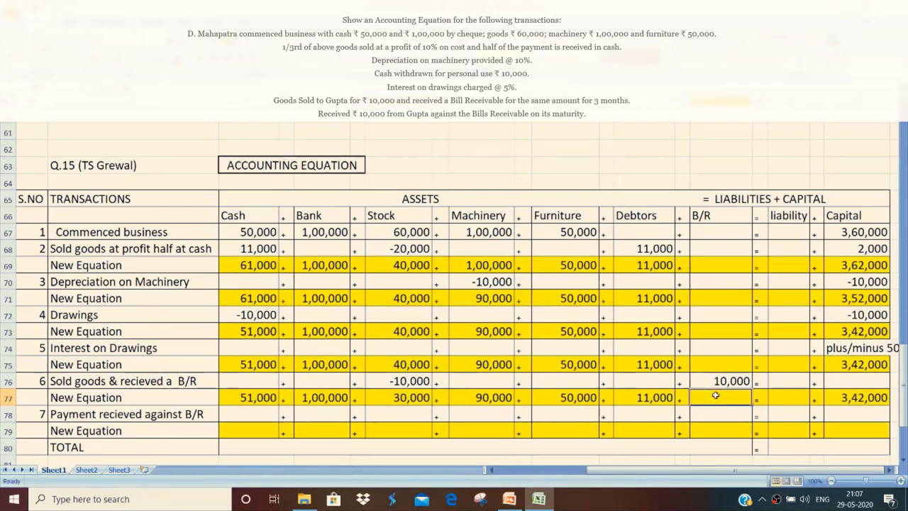
pyautogui.write('10,0')
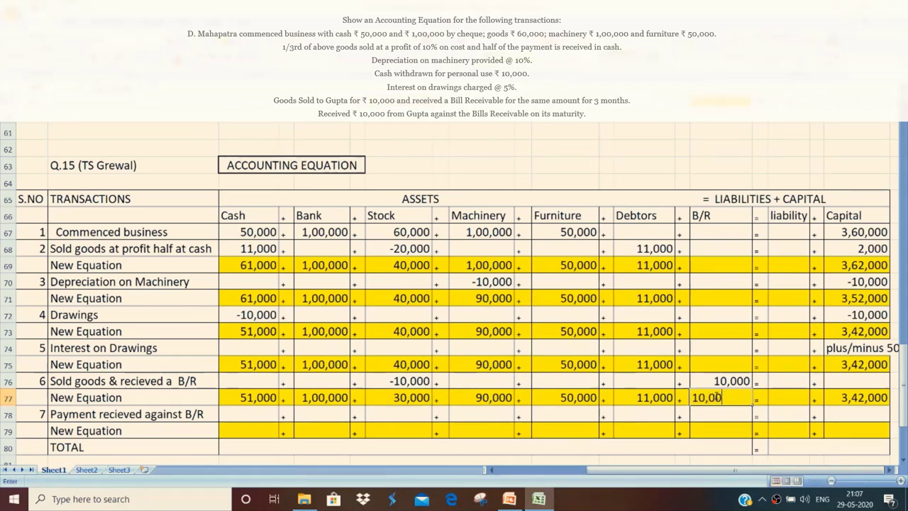
pyautogui.write('0')
# Enter Cash 10,000 and B/R (10,000) in row 78, then copy the row 77 balances.
pyautogui.click(249, 412)
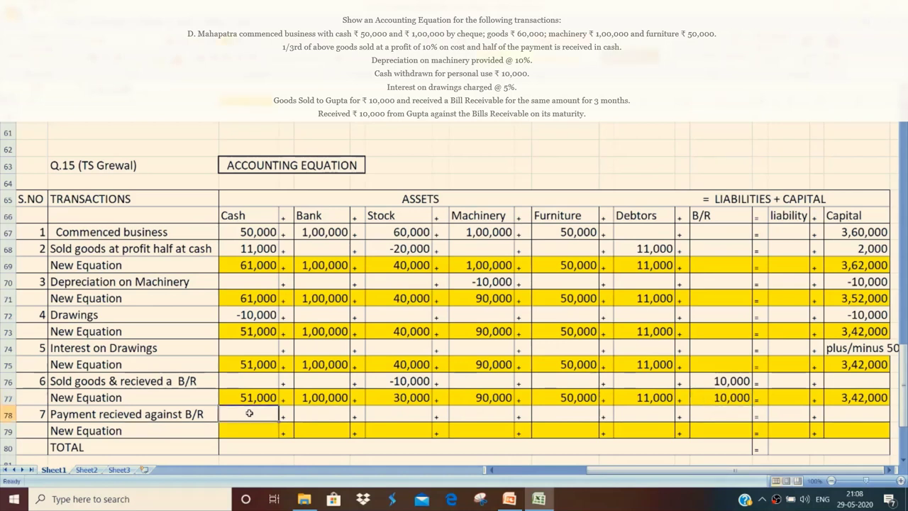
pyautogui.write('10,000')
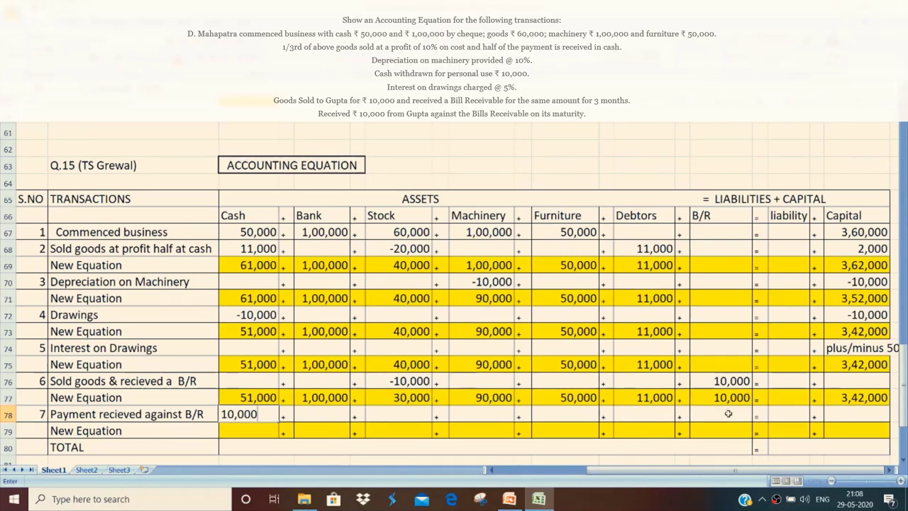
pyautogui.click(728, 413)
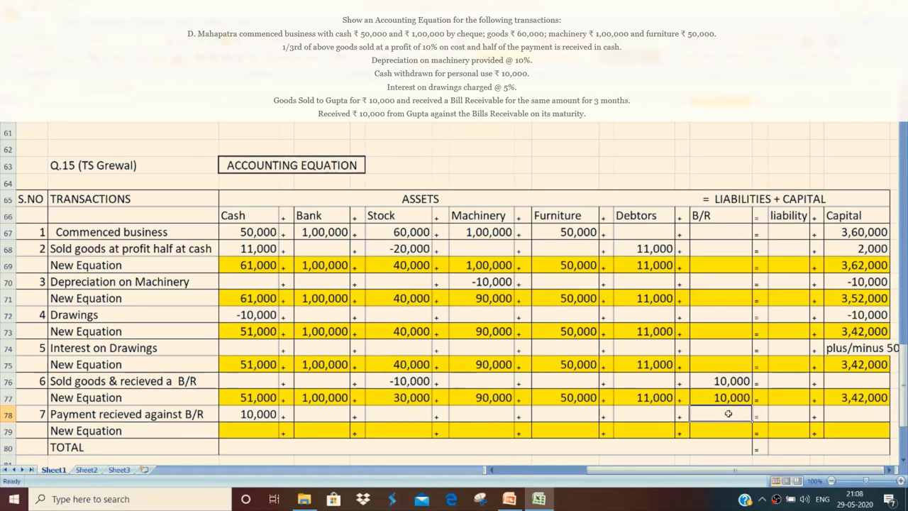
pyautogui.write('(10,')
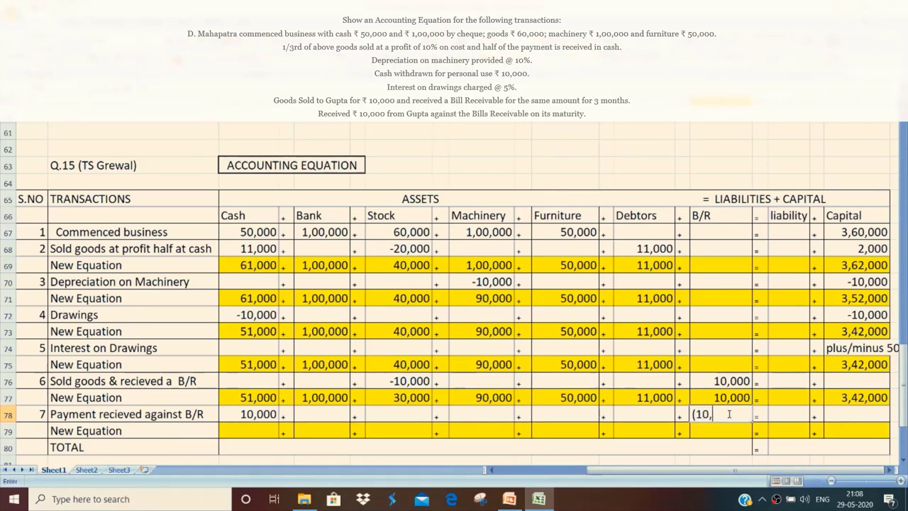
pyautogui.write('000')
pyautogui.moveTo(260, 398); pyautogui.dragTo(846, 398)
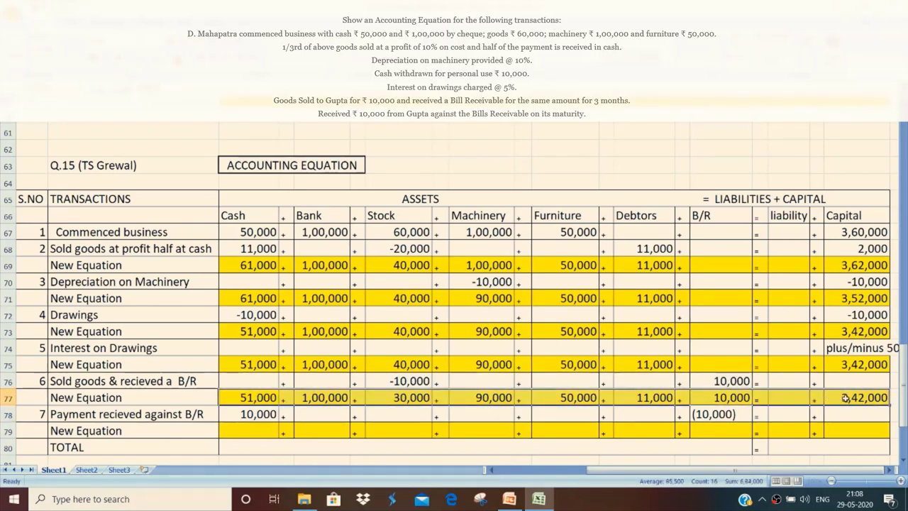
pyautogui.hotkey('ctrl', 'c')
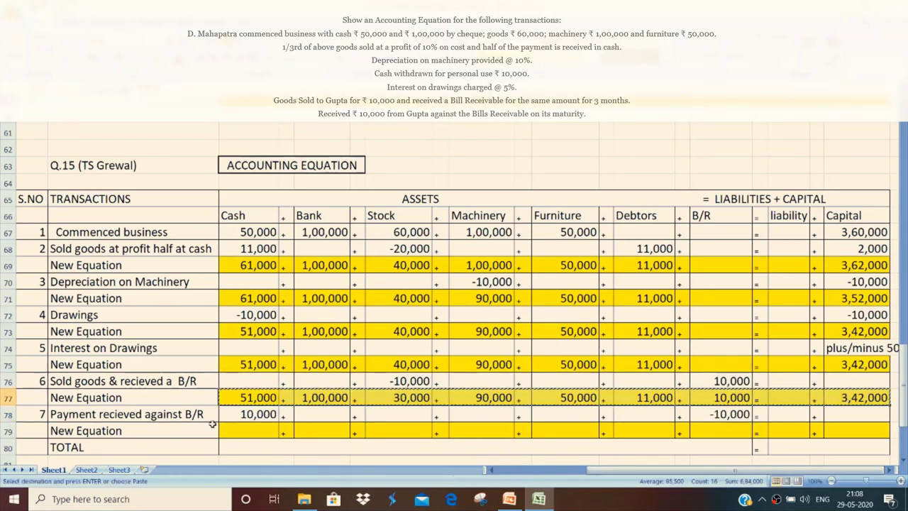
# Paste the balances into row 79 and set Cash 41,000, B/R 0 and liability 0.
pyautogui.click(224, 433)
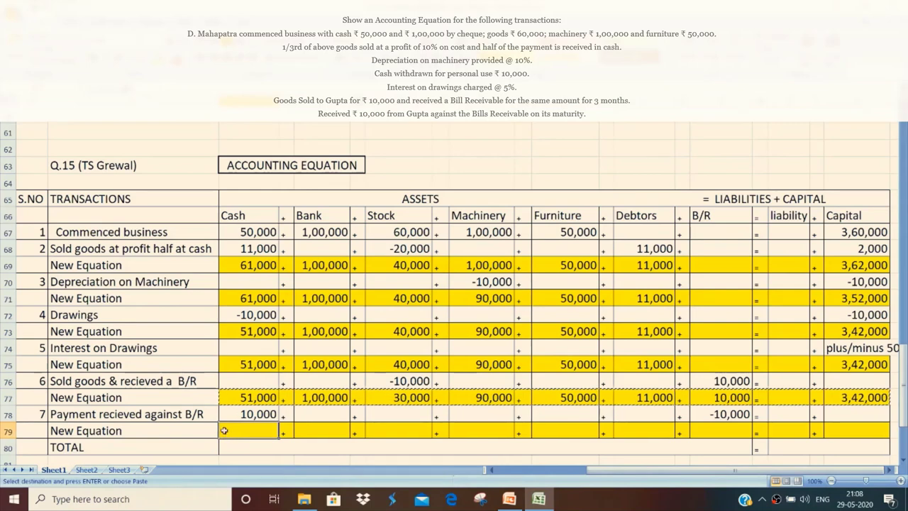
pyautogui.hotkey('ctrl', 'v')
pyautogui.click(250, 430)
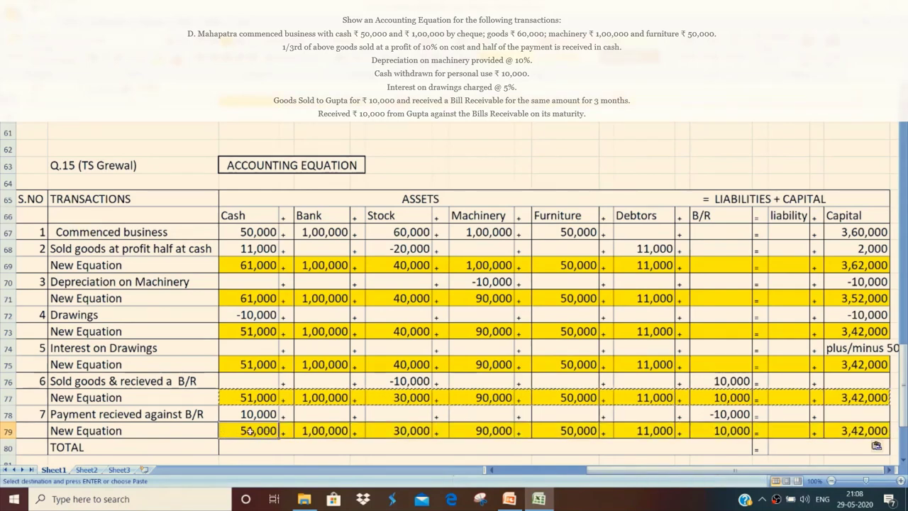
pyautogui.write('41,')
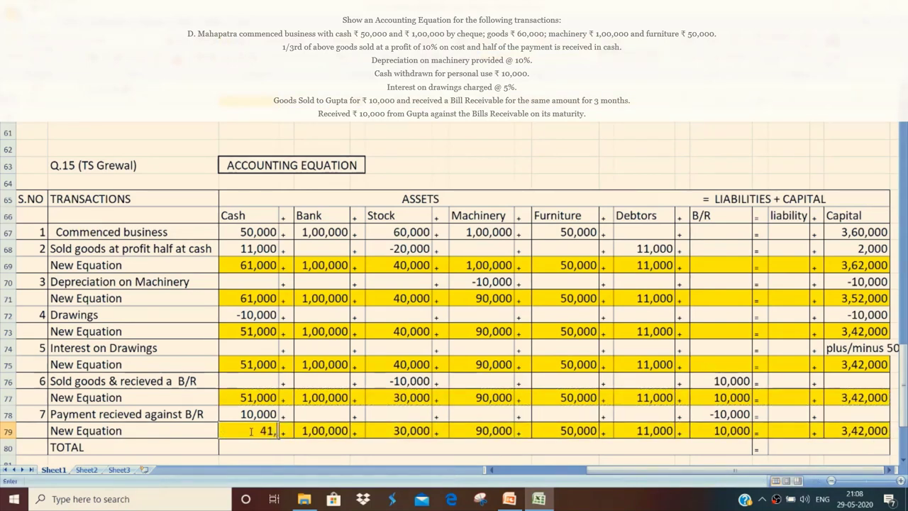
pyautogui.write('000')
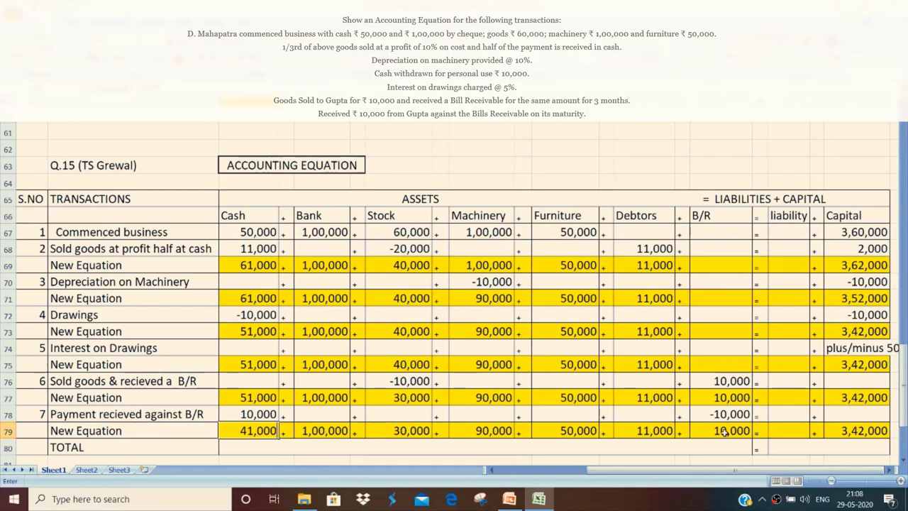
pyautogui.click(729, 432)
pyautogui.hotkey('ctrl', 'v')
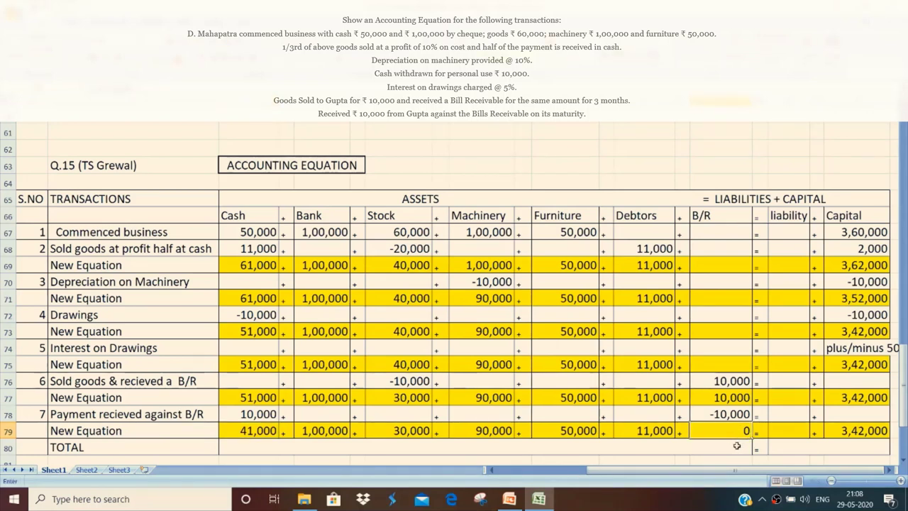
pyautogui.click(788, 430)
pyautogui.write('0')
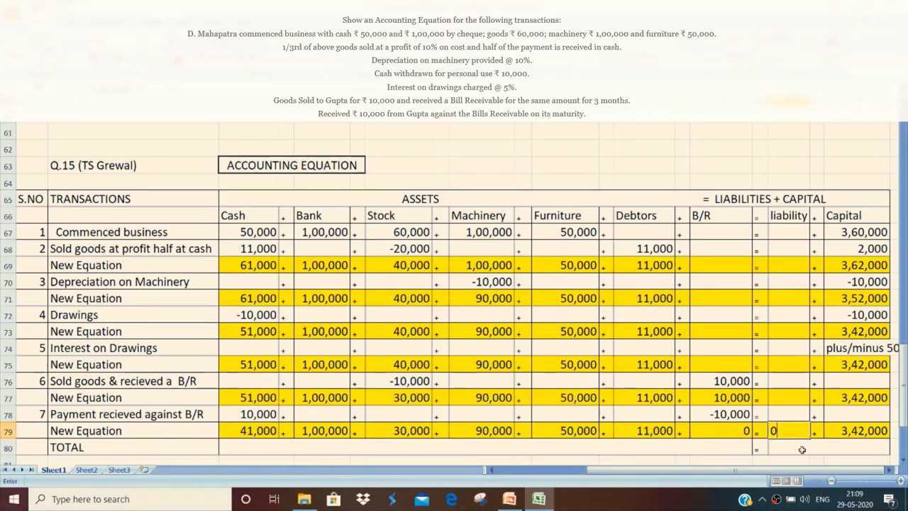
# Enter 3,42,000 as both the assets total and the liabilities-plus-capital total in row 80.
pyautogui.click(646, 451)
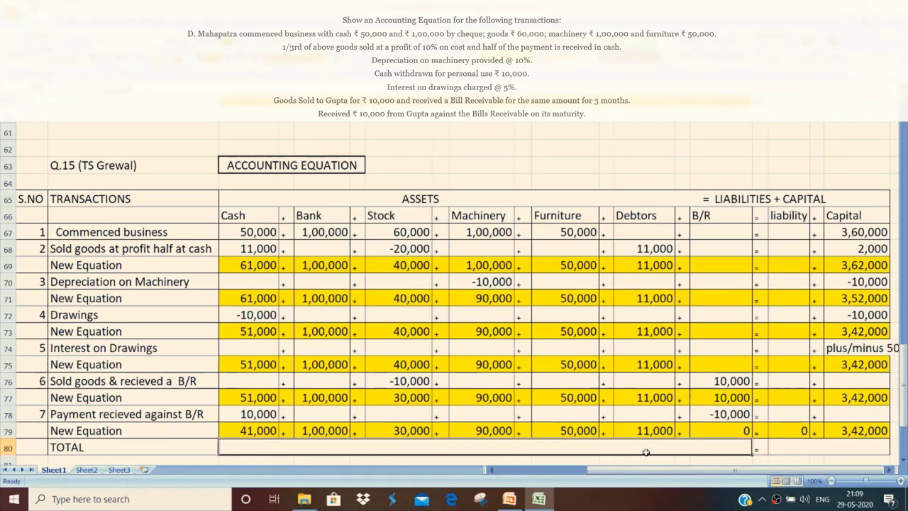
pyautogui.write('3,4')
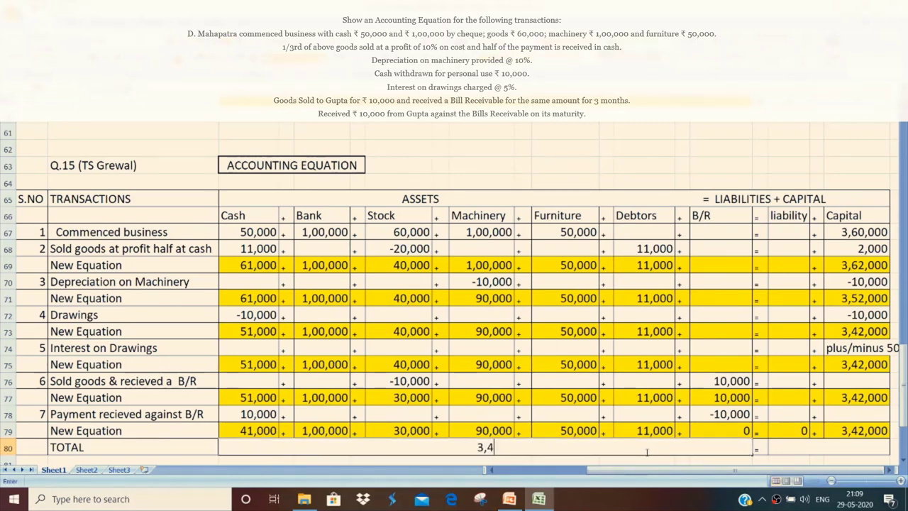
pyautogui.write('2,000')
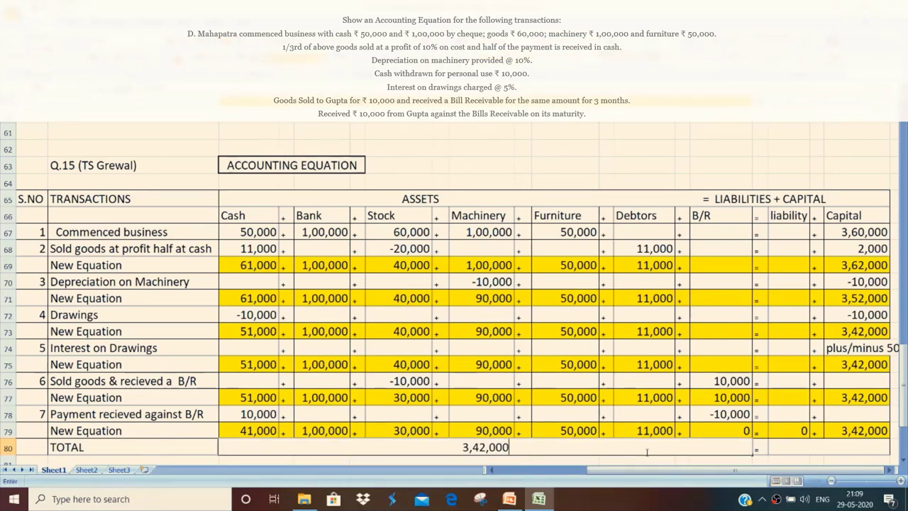
pyautogui.click(827, 447)
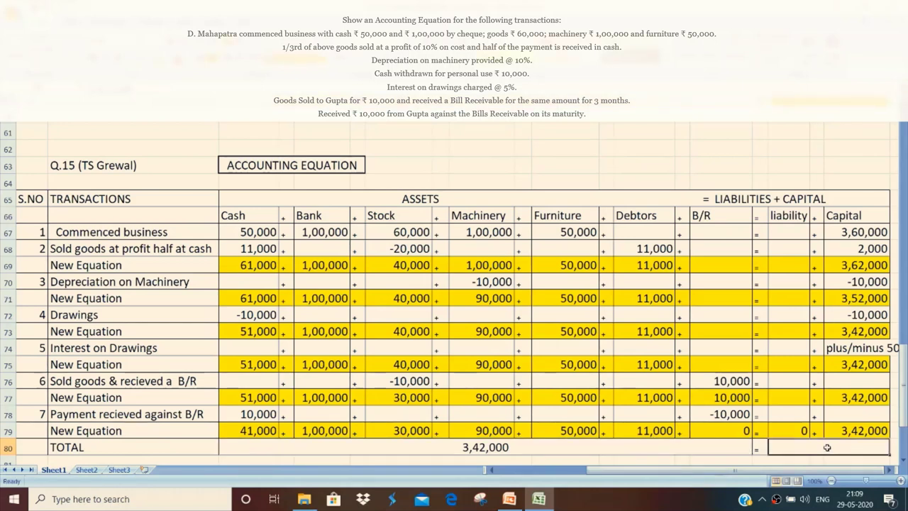
pyautogui.write('3,')
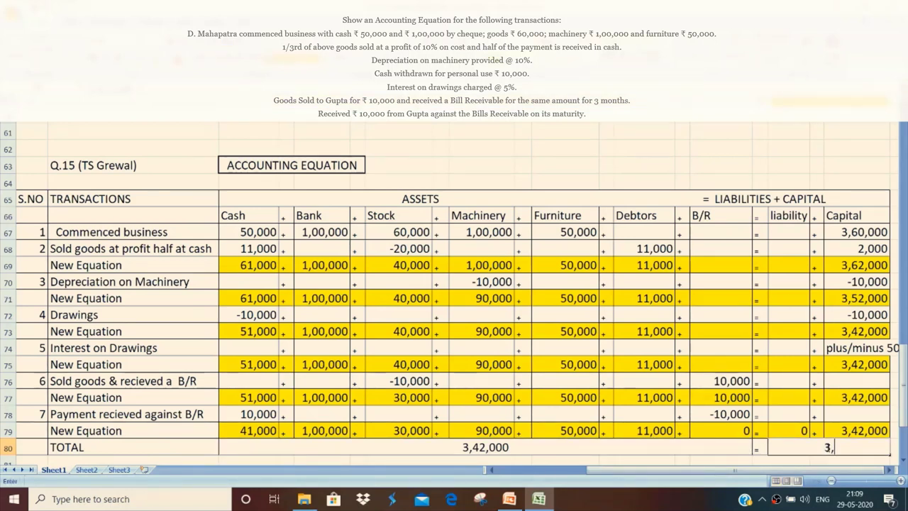
pyautogui.write('4')
pyautogui.write('2,000')
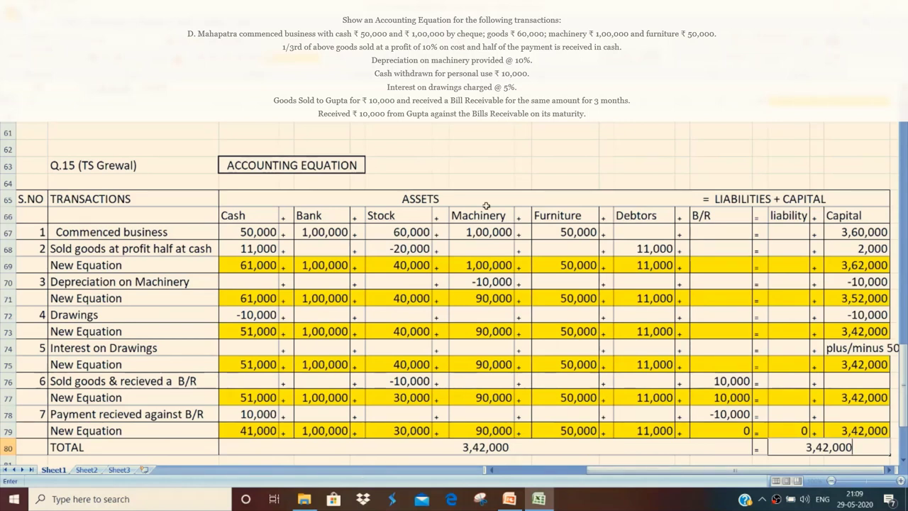
pyautogui.click(445, 200)
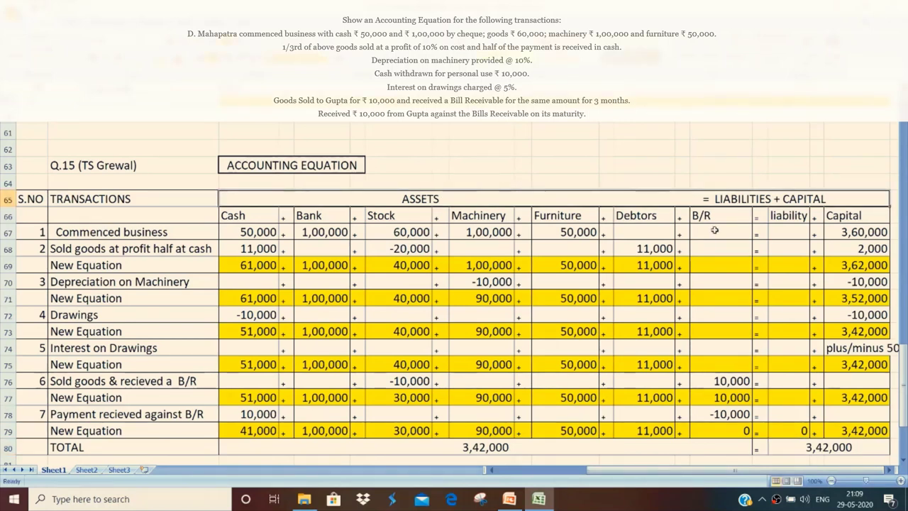